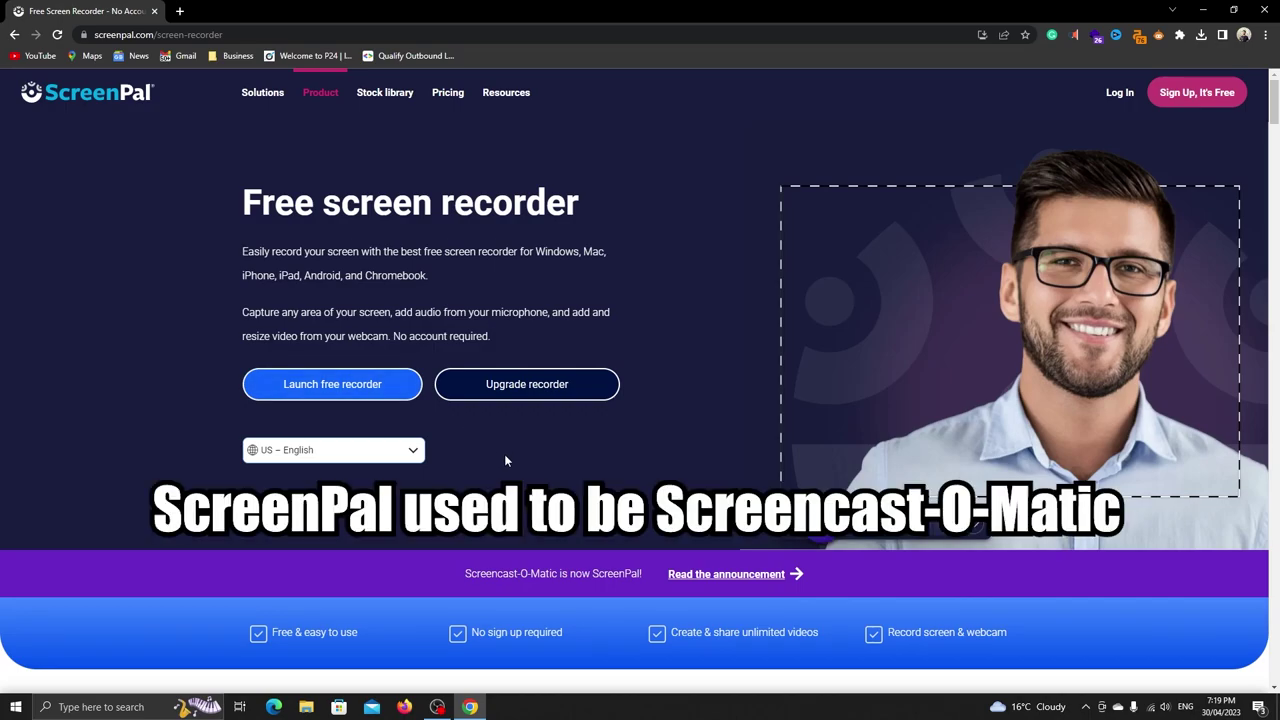
- Launch ScreenPal's free screen recorder from the screenpal.com page
left_click(375, 387)
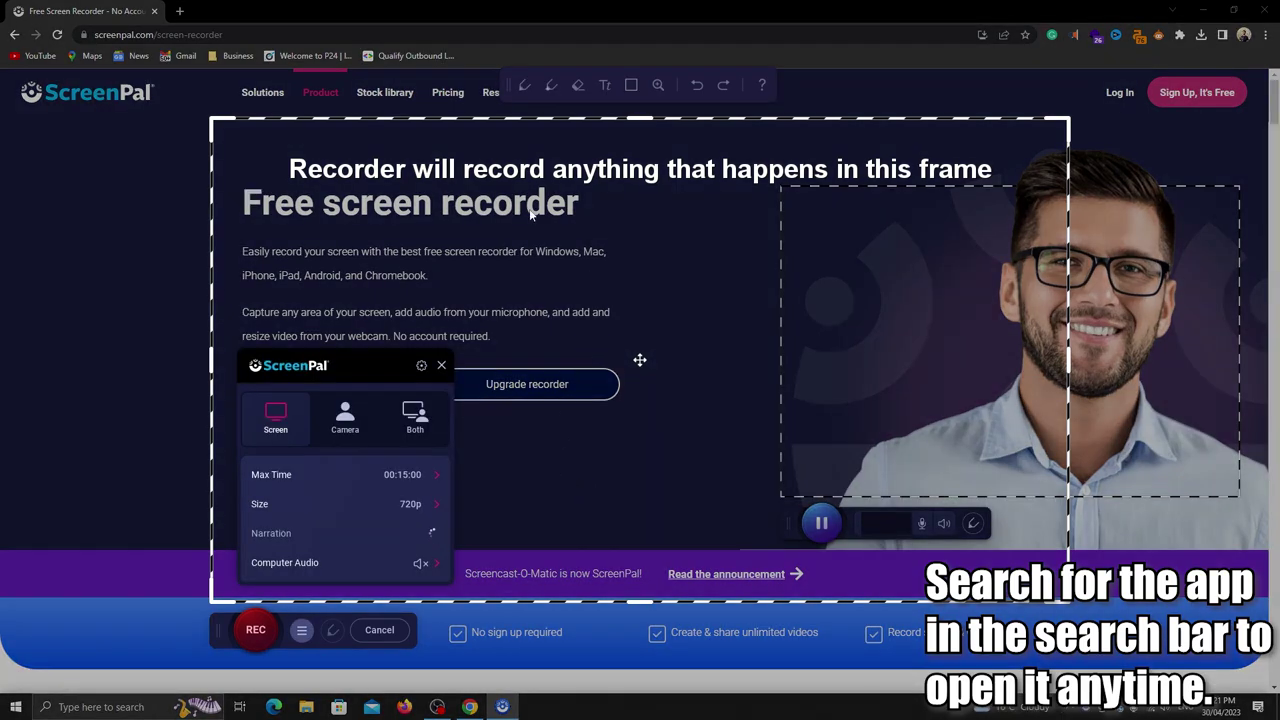
- Try a custom size, then 720p and 480p recording sizes, repositioning the capture area
left_click(1206, 14)
mouse_move(419, 477)
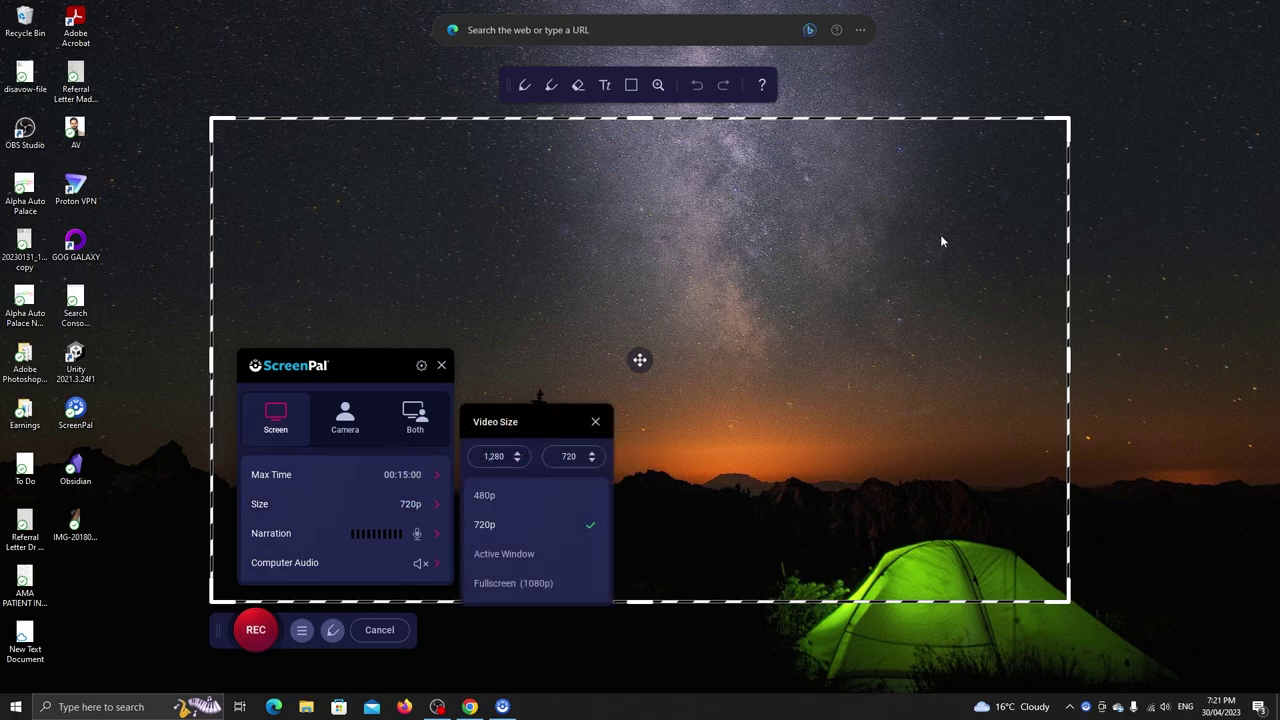
left_click_drag(1068, 118, 1172, 12)
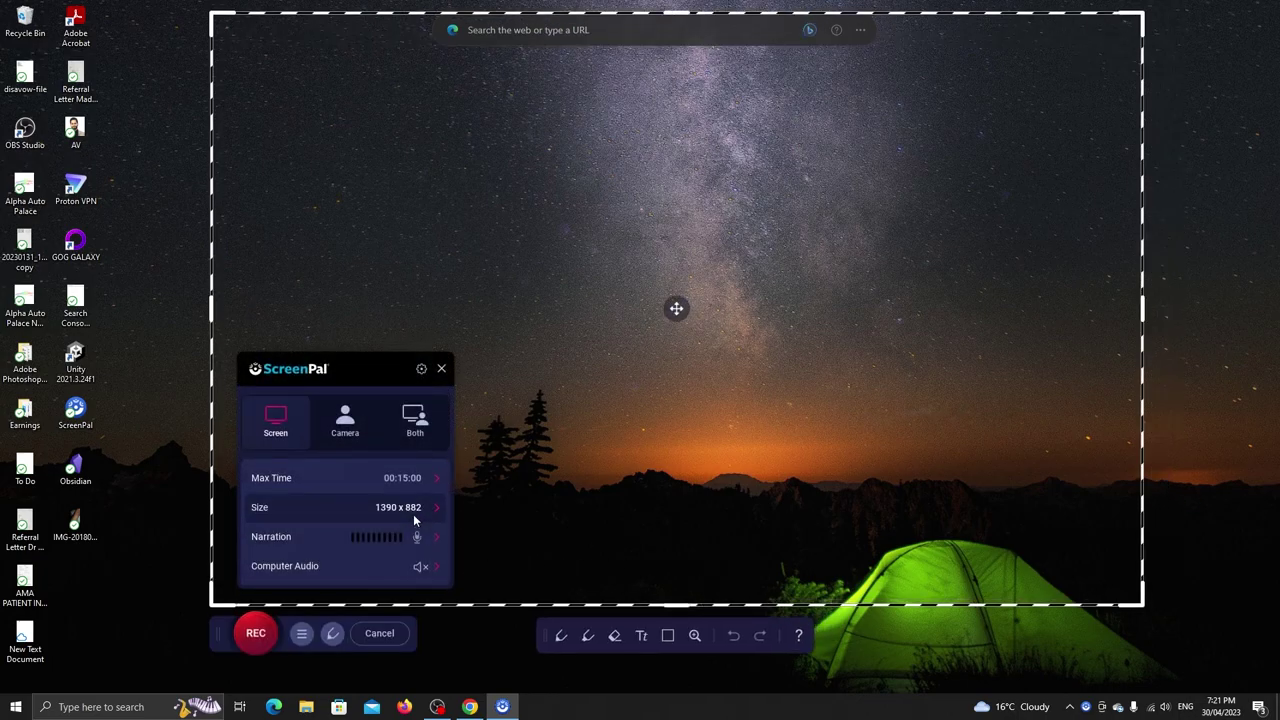
mouse_move(436, 507)
left_click(492, 524)
left_click_drag(216, 636, 238, 620)
mouse_move(430, 492)
left_click(505, 484)
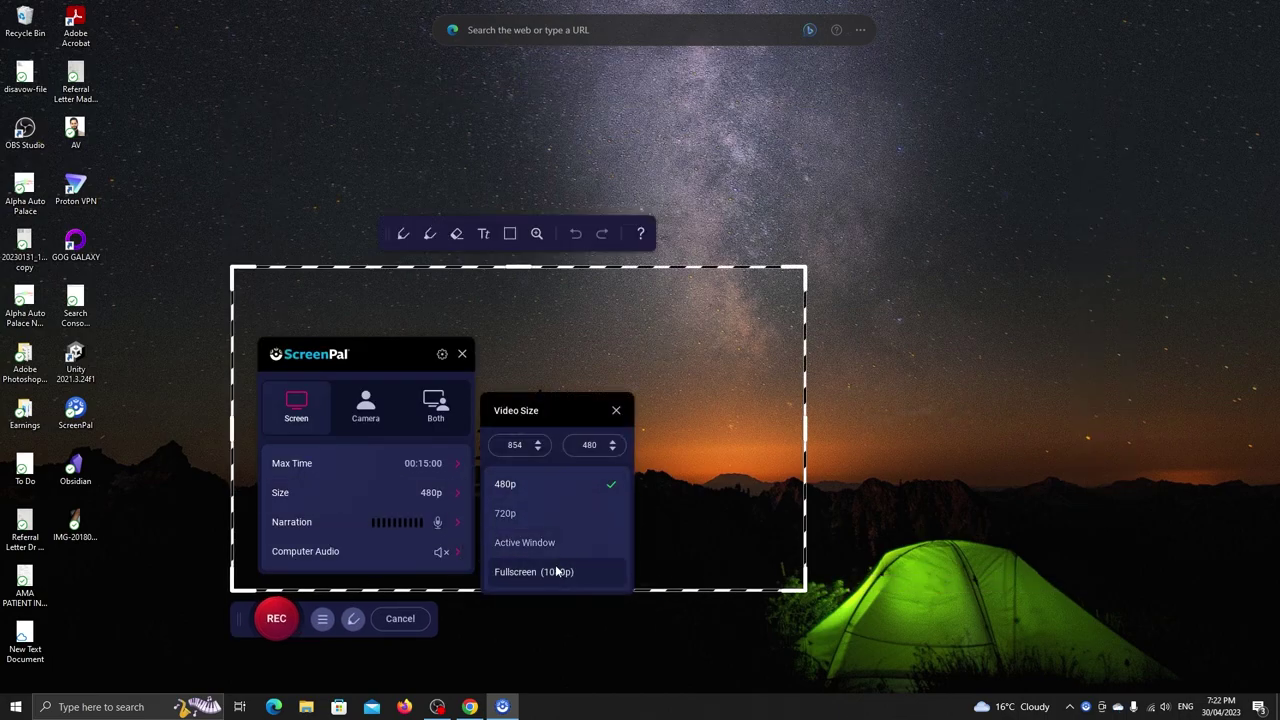
left_click(553, 544)
- Reposition the browser window, try fitting it as Active Window, then choose Fullscreen (1080p)
left_click(470, 707)
left_click_drag(1010, 260, 1036, 260)
left_click_drag(861, 46, 738, 51)
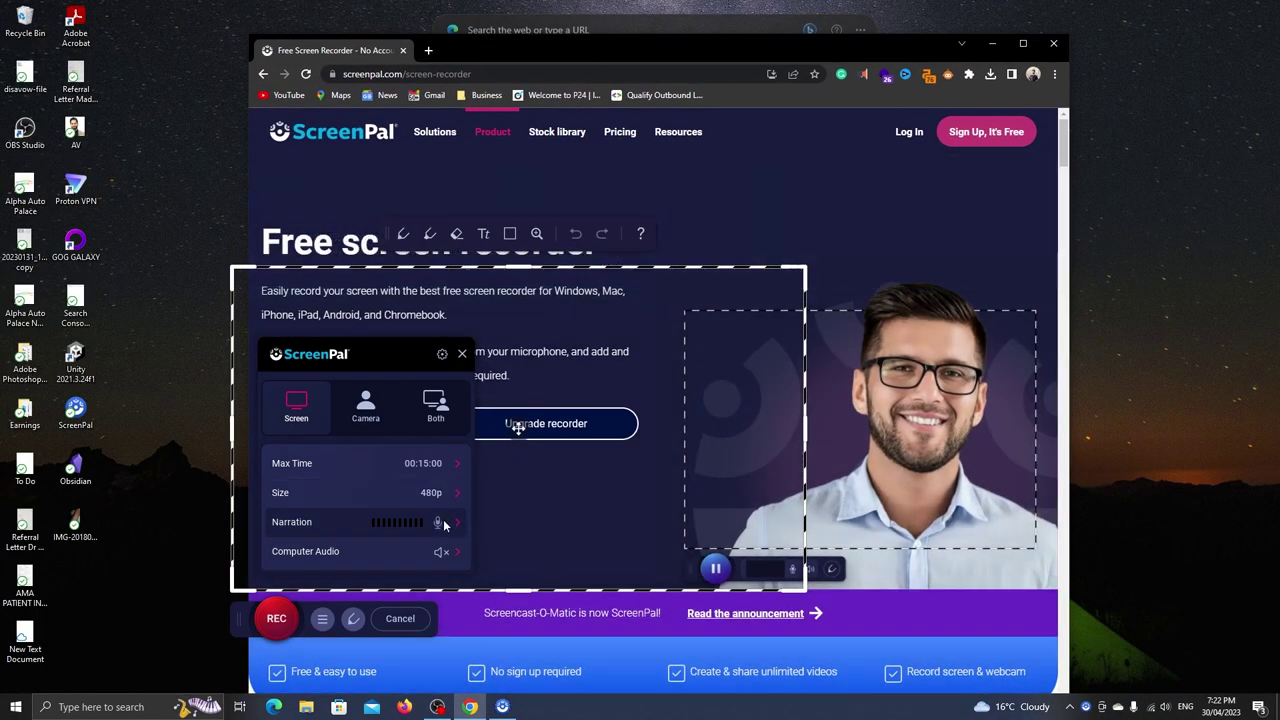
left_click(440, 492)
left_click(522, 544)
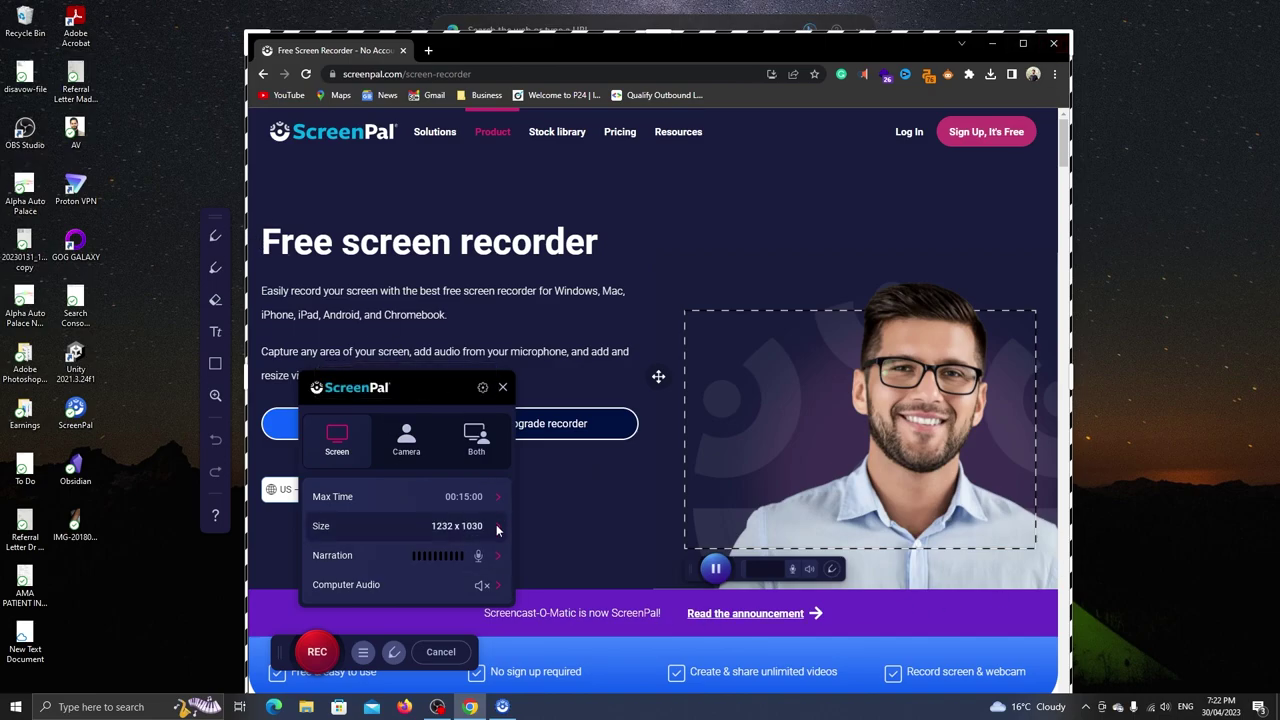
left_click(455, 526)
left_click(581, 604)
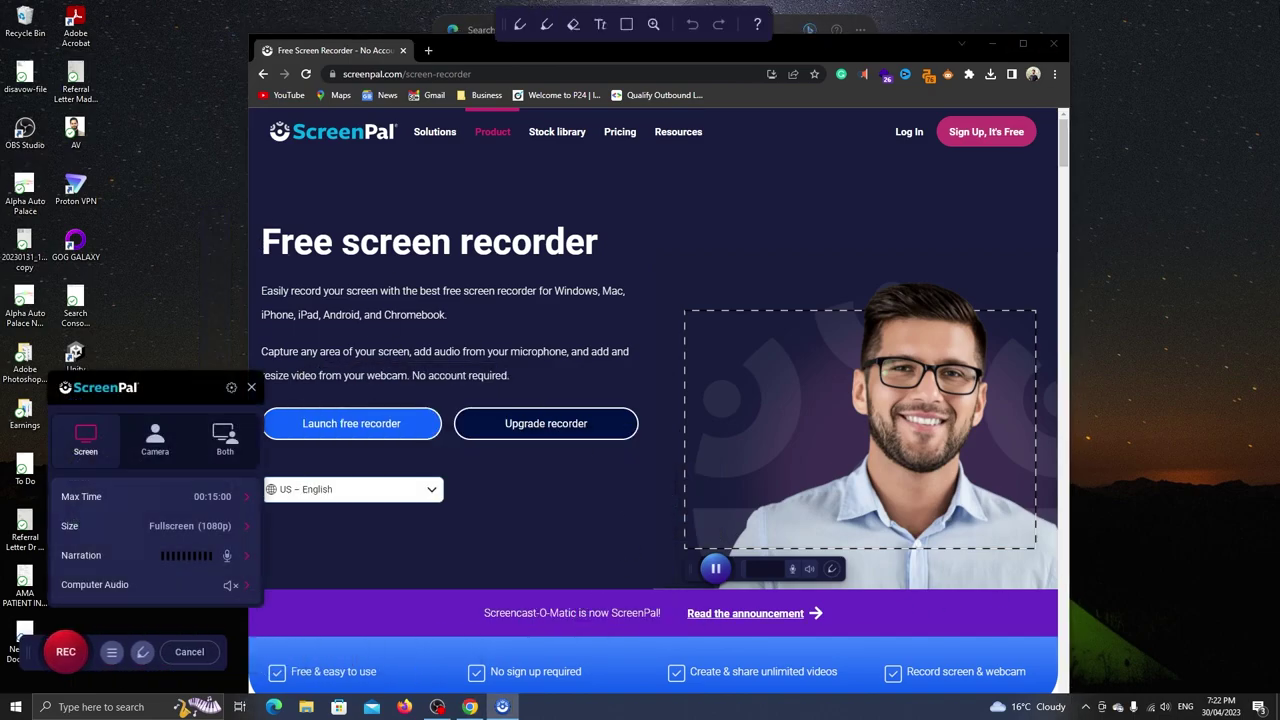
- Select the C922 Pro Stream Webcam microphone and auto-adjust its narration volume
key("super+d")
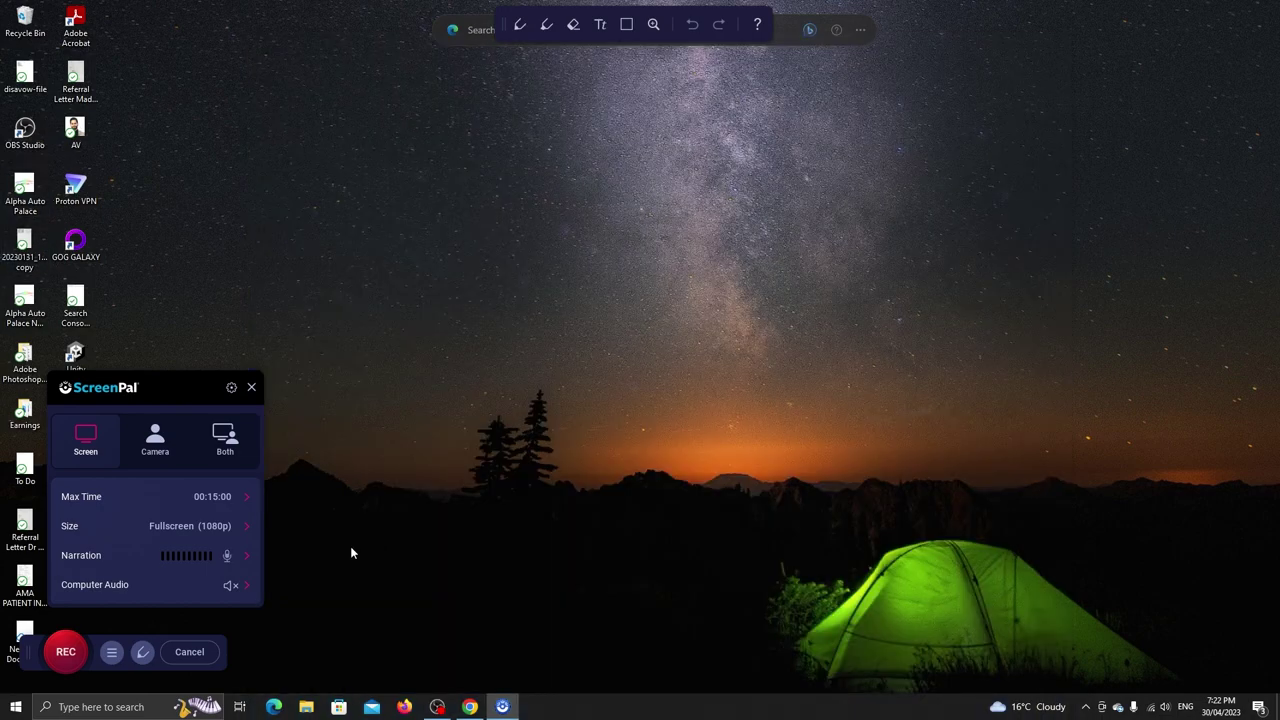
left_click(247, 560)
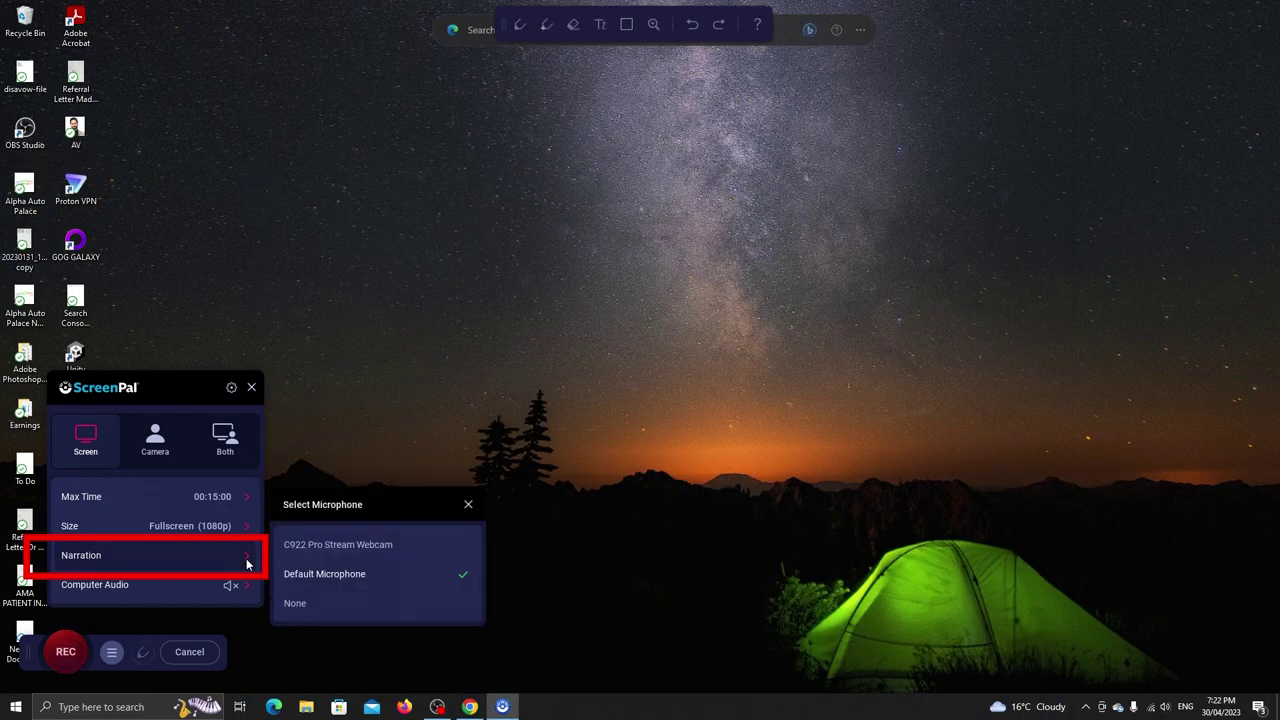
left_click(346, 548)
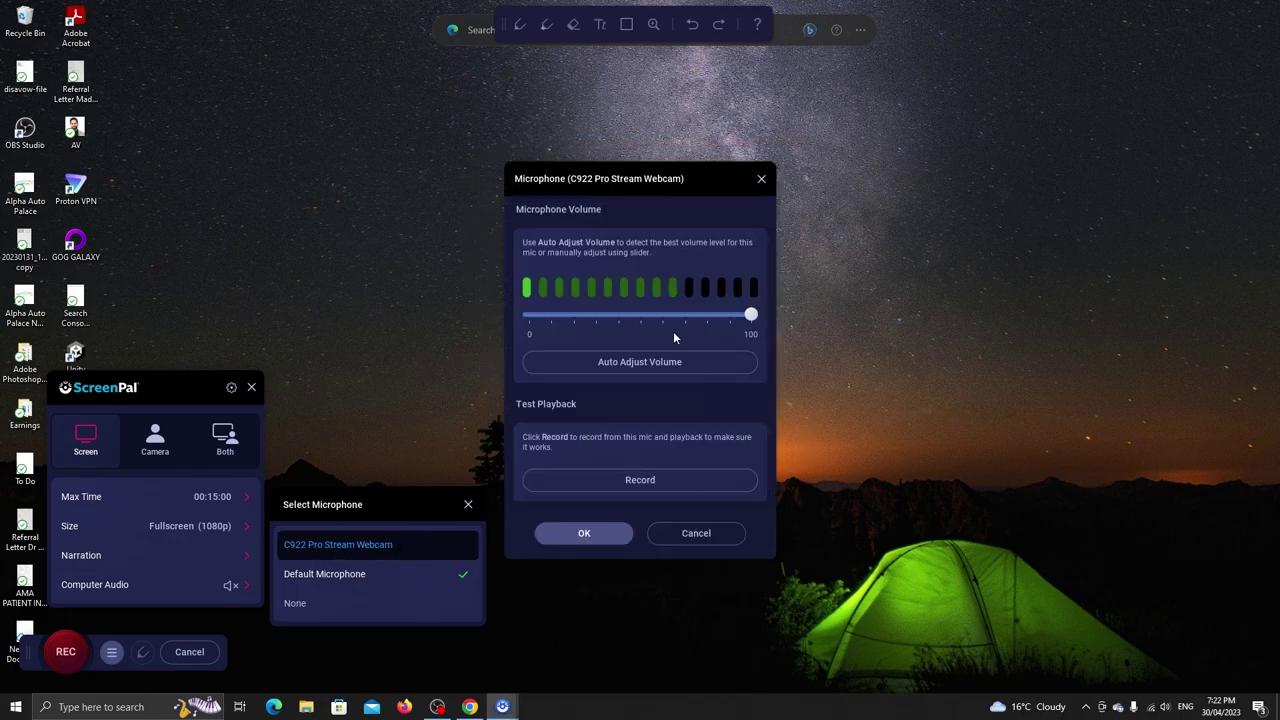
left_click(620, 366)
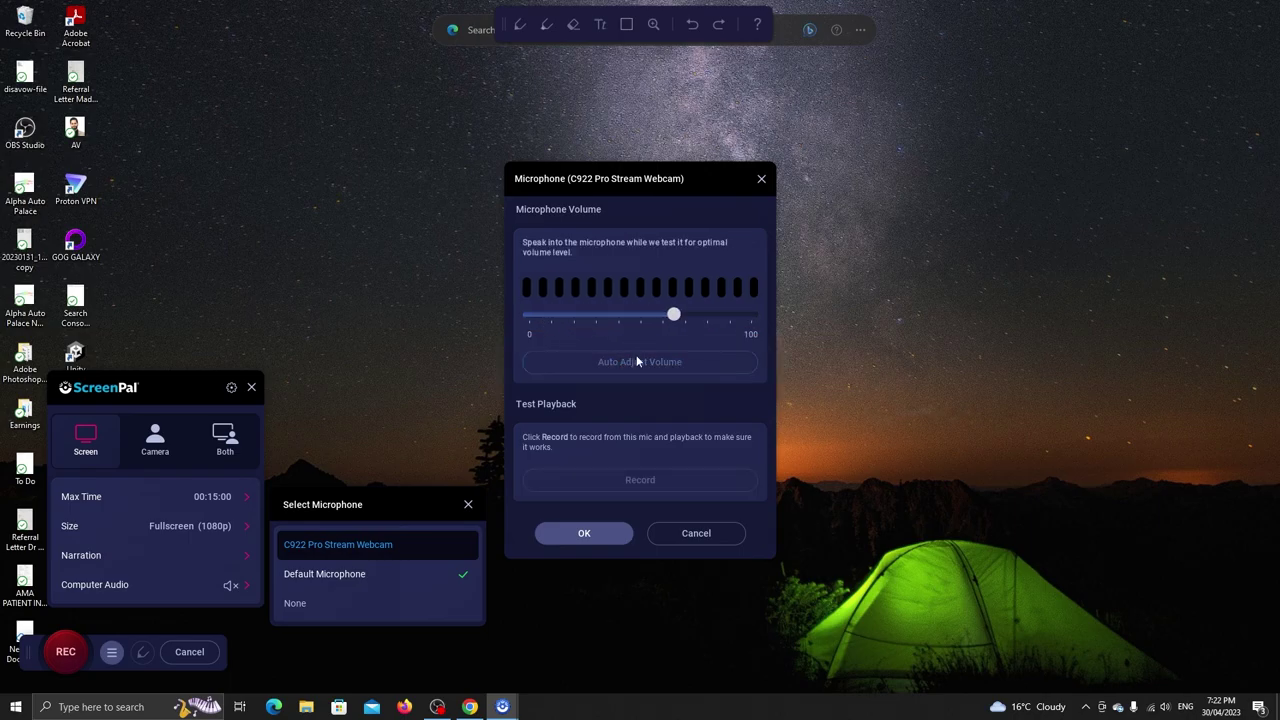
left_click(585, 535)
mouse_move(230, 586)
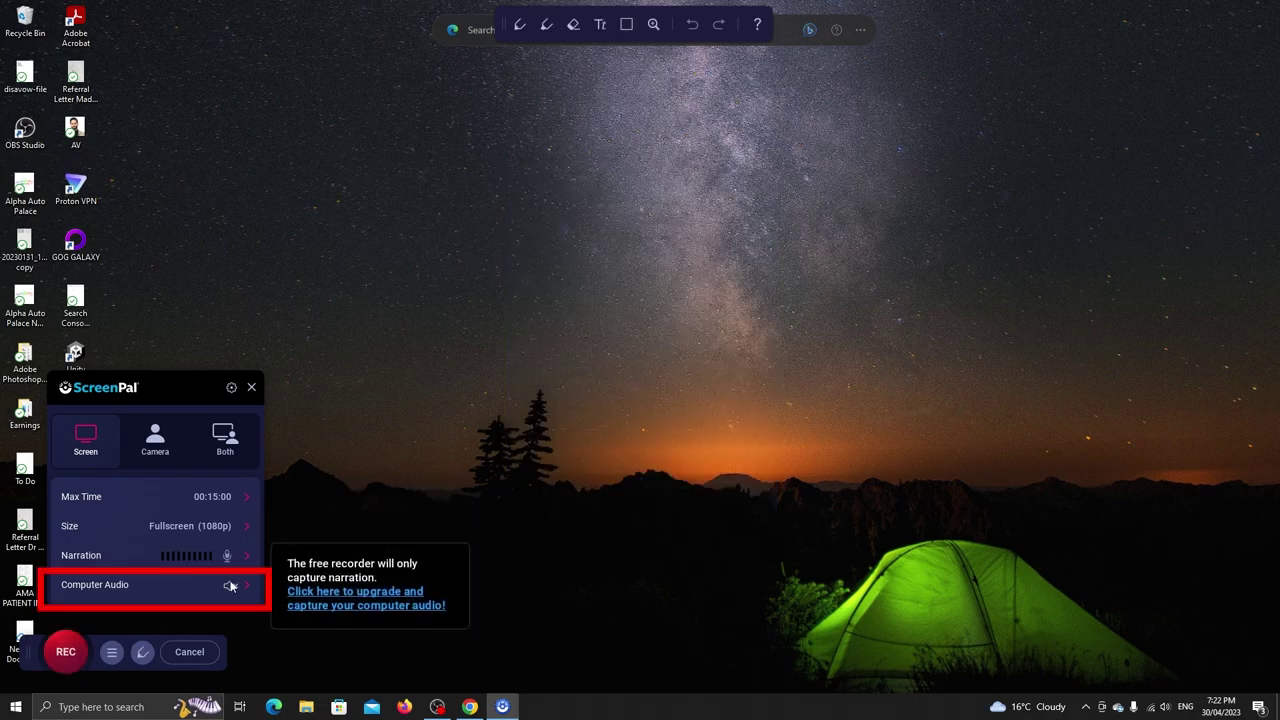
- Switch to camera-only recording using the c922 Pro Stream Webcam
left_click(157, 439)
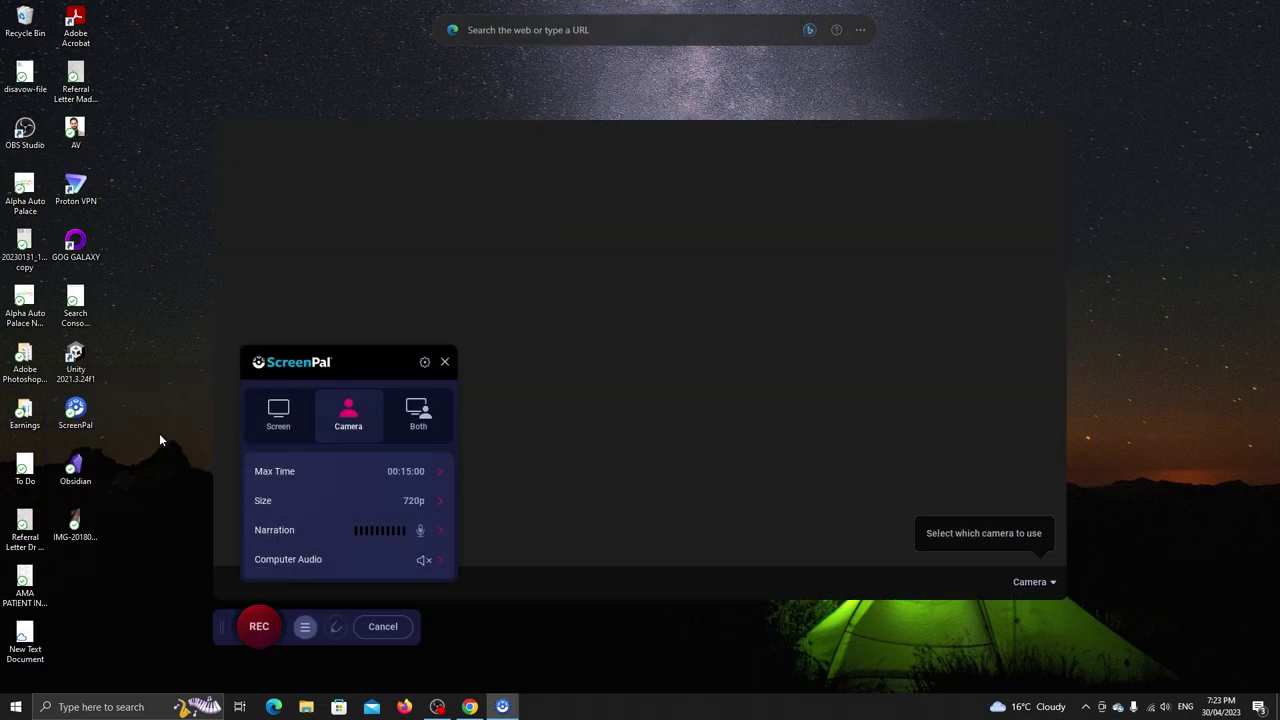
left_click(1012, 584)
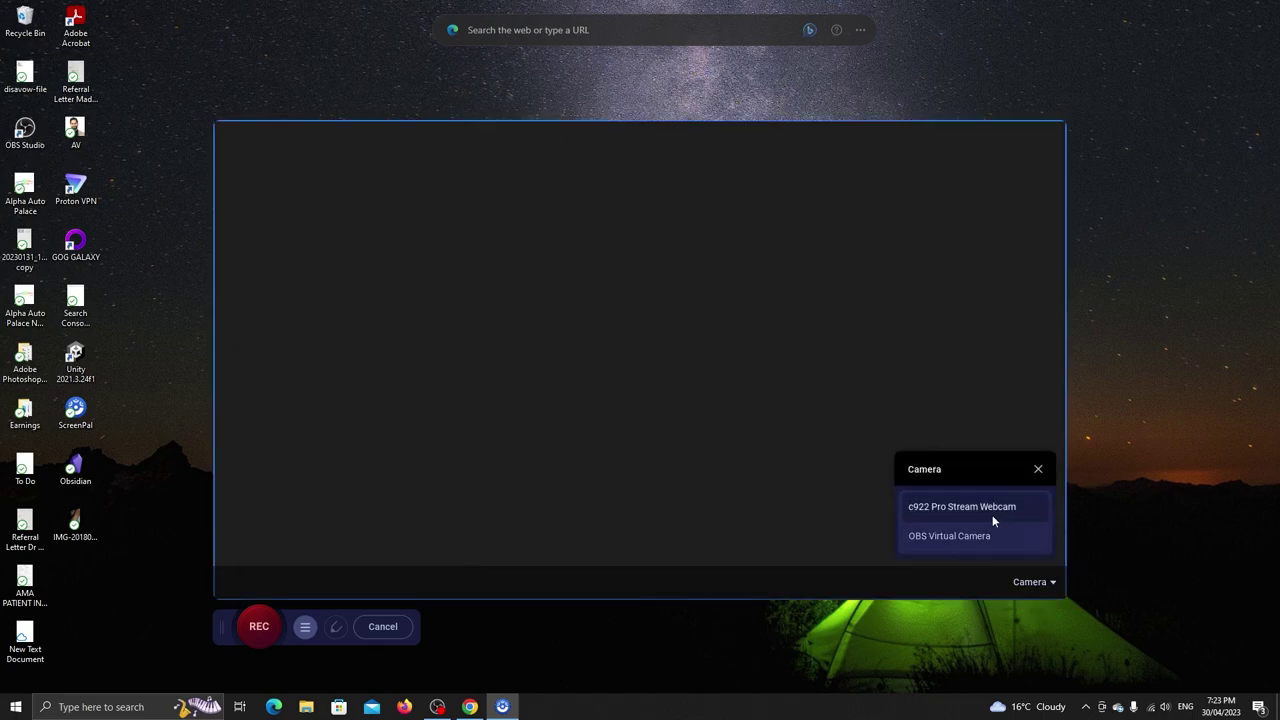
left_click(997, 516)
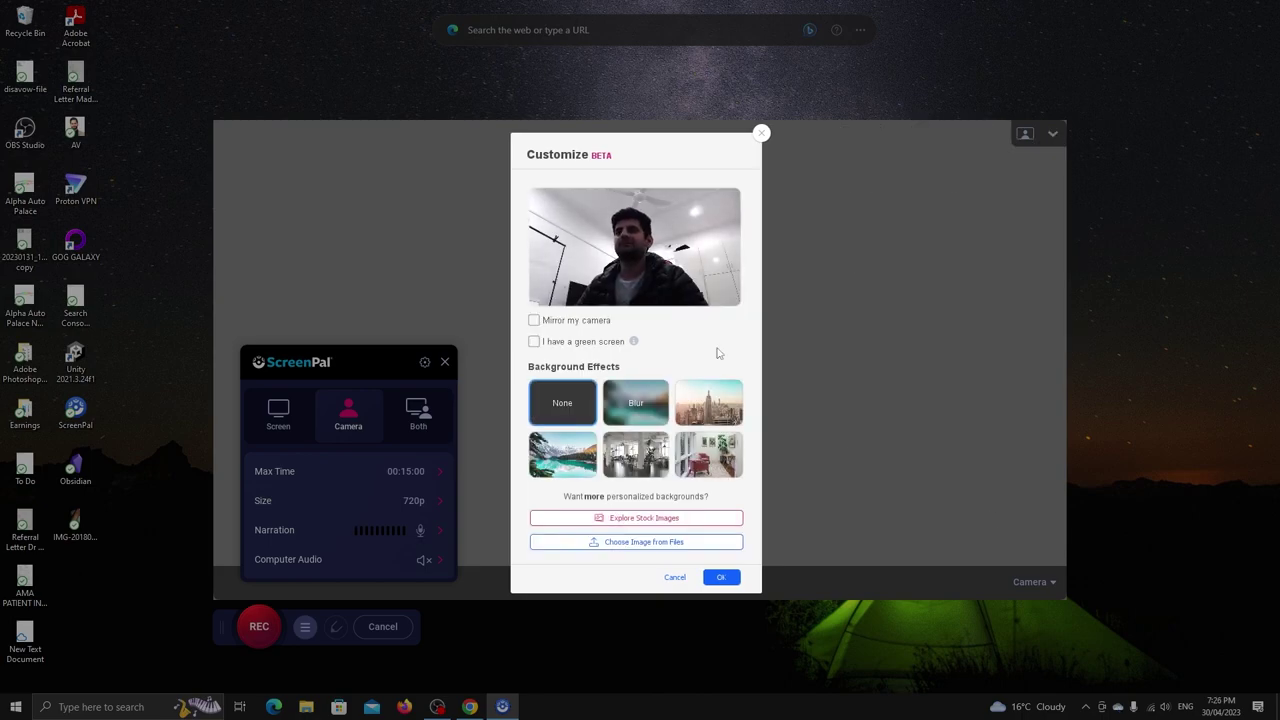
- Try blur and background images, mirroring and green screen, then apply with no background effect
left_click(633, 412)
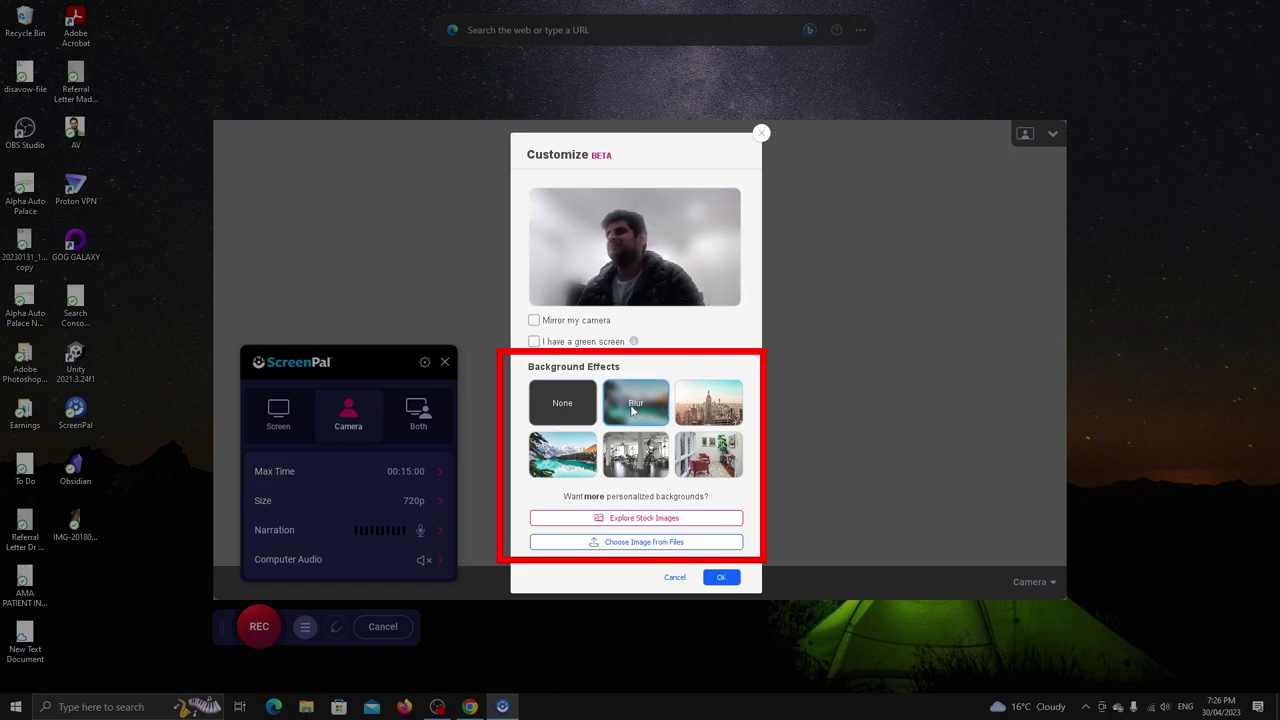
left_click(701, 409)
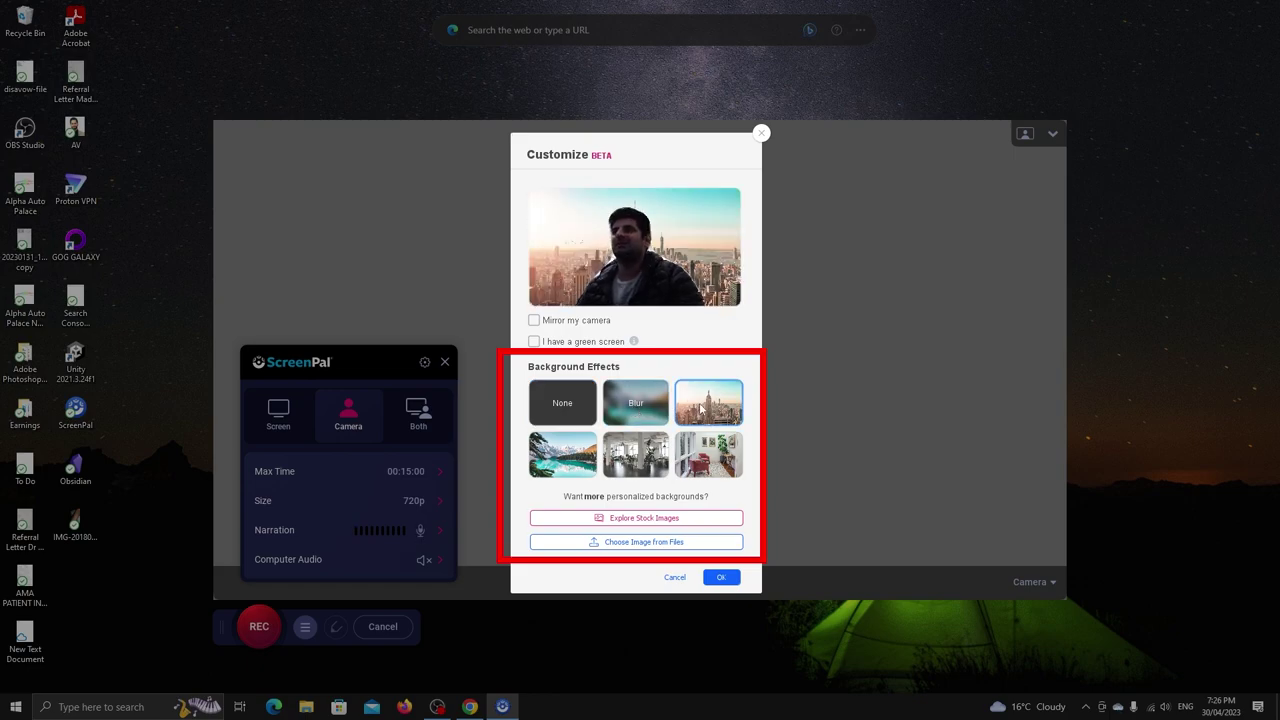
left_click(571, 468)
left_click(643, 458)
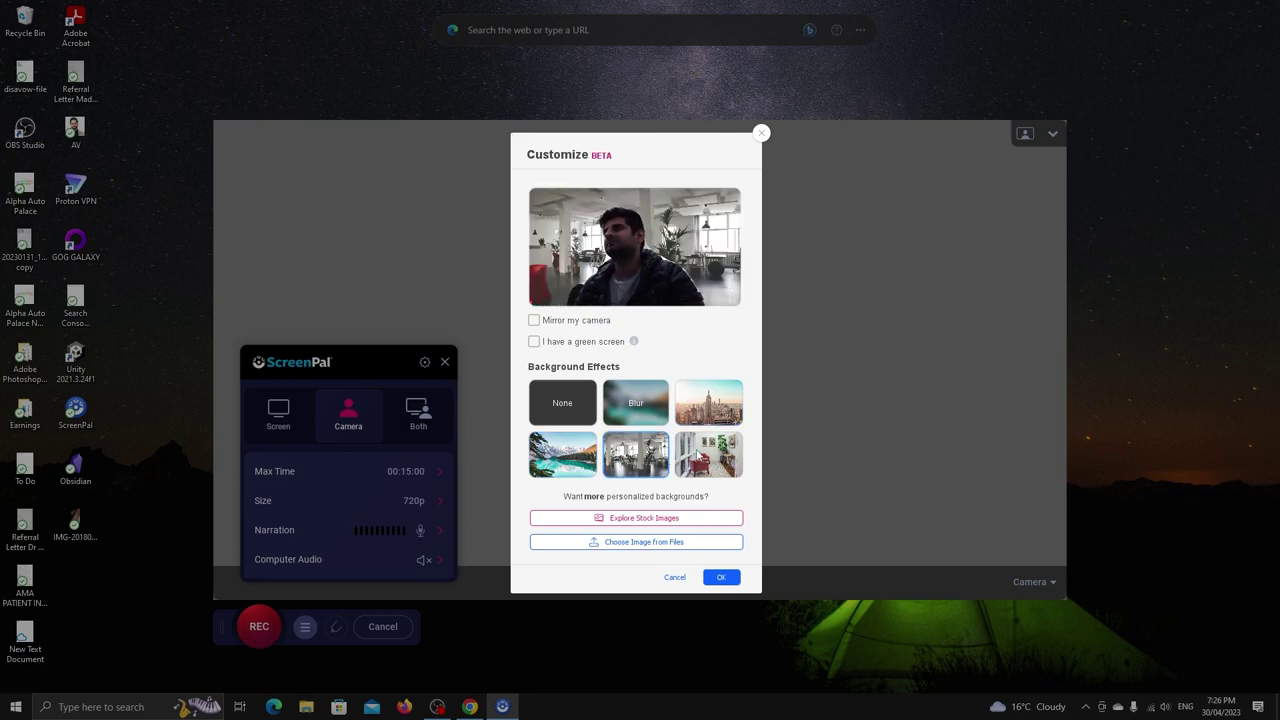
left_click(562, 403)
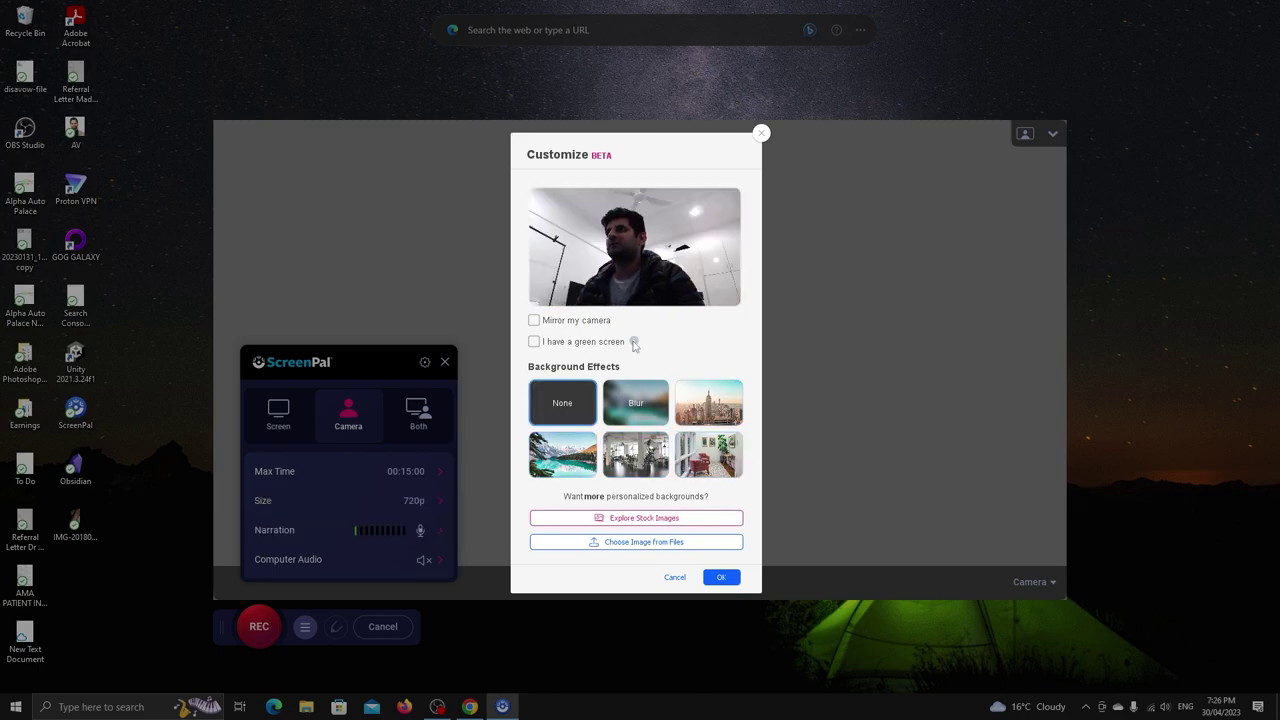
left_click(576, 326)
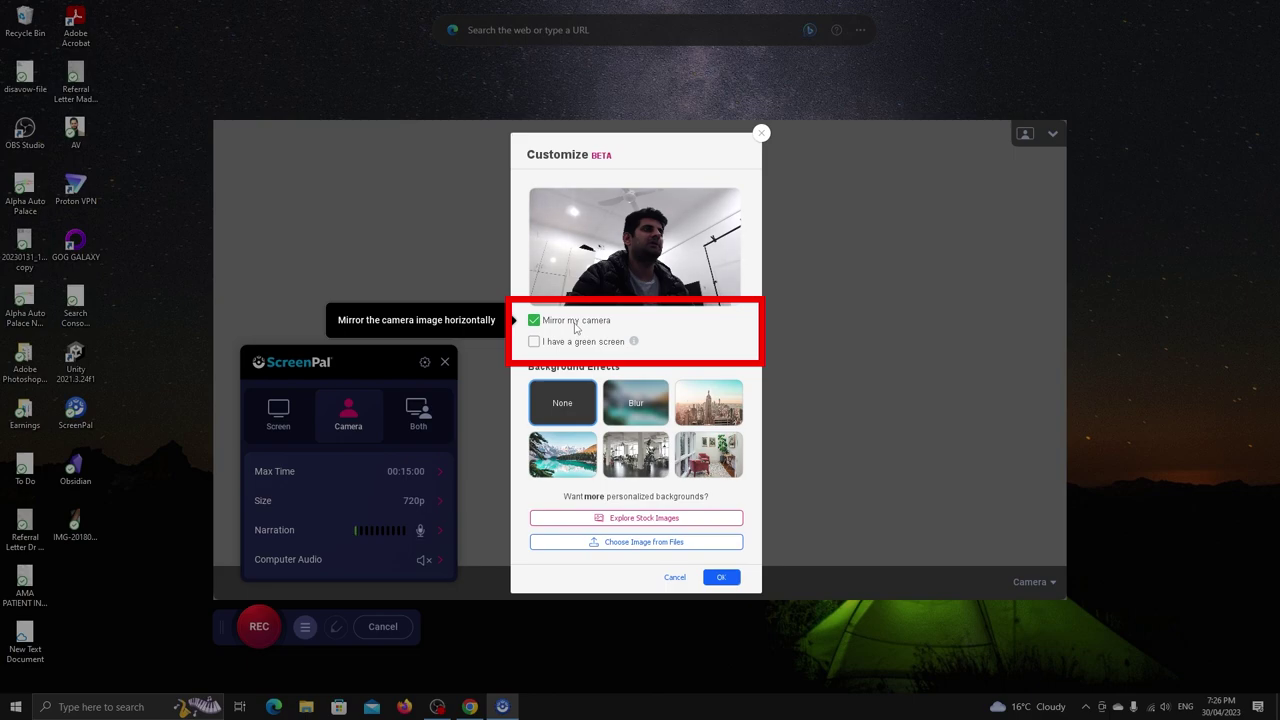
left_click(576, 326)
left_click(575, 342)
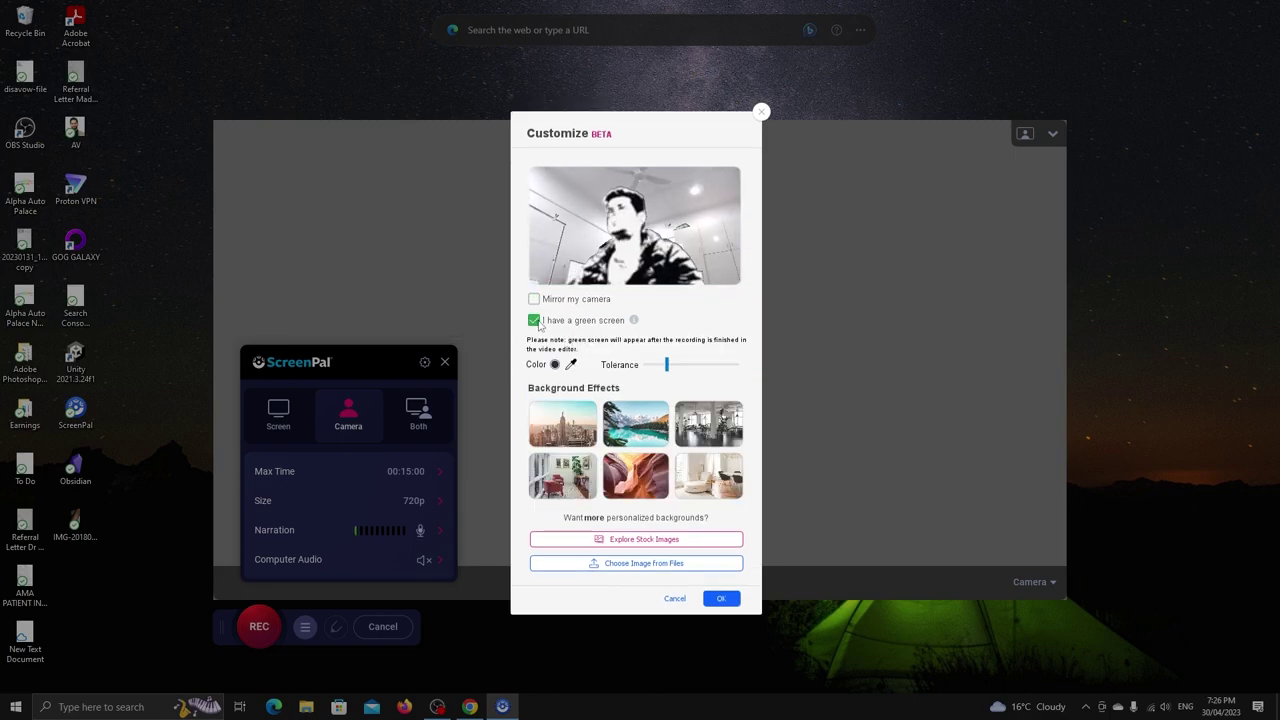
left_click(535, 321)
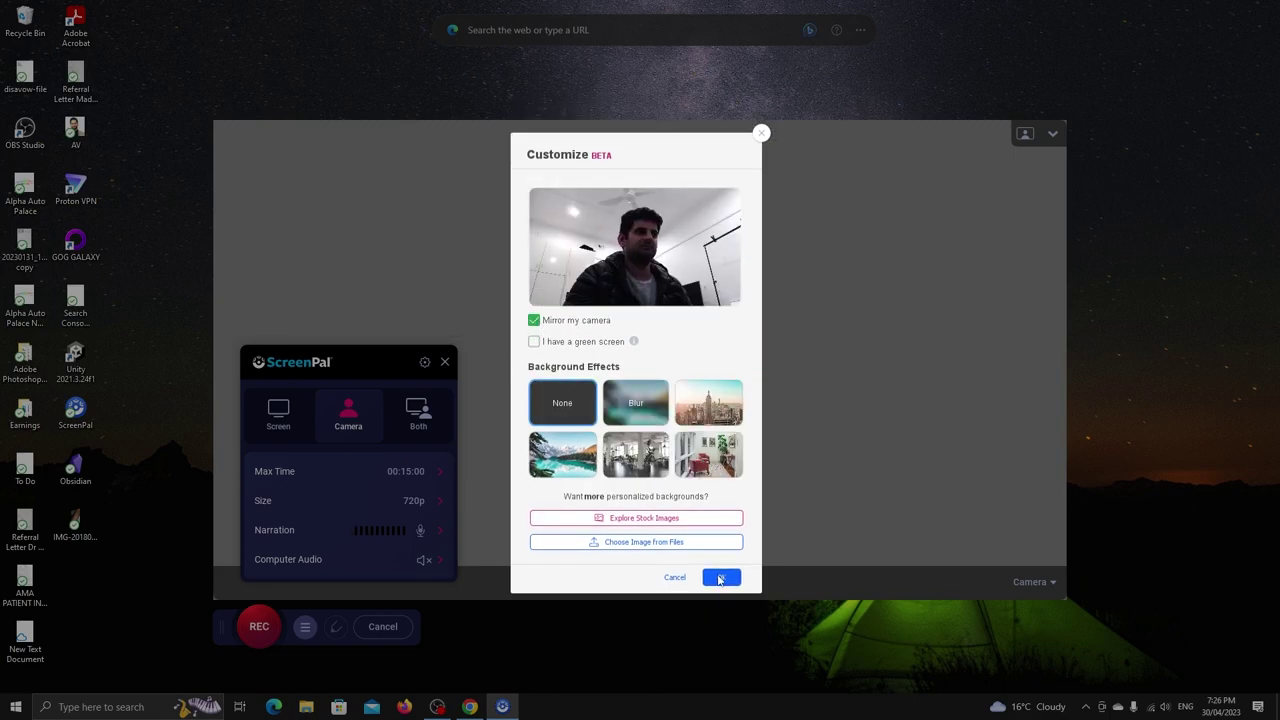
left_click(720, 598)
- Record screen and webcam together, keeping the camera preview small in the corner
left_click(418, 413)
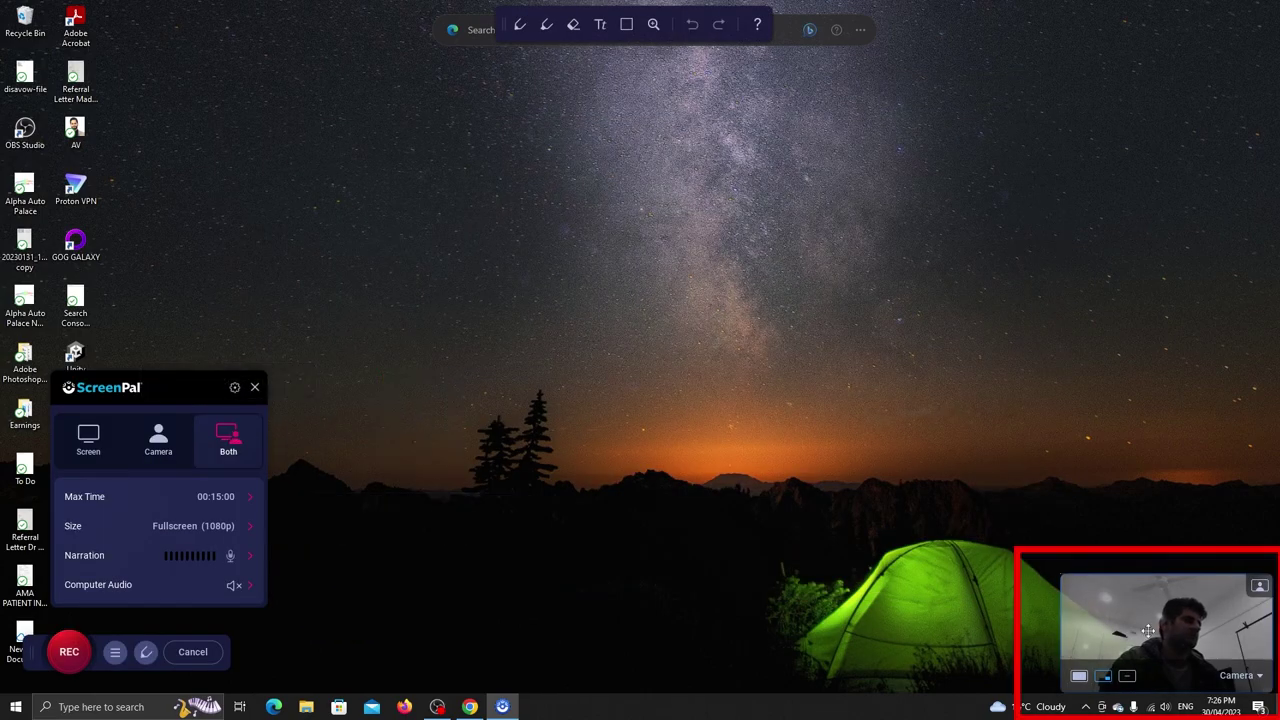
left_click(1081, 675)
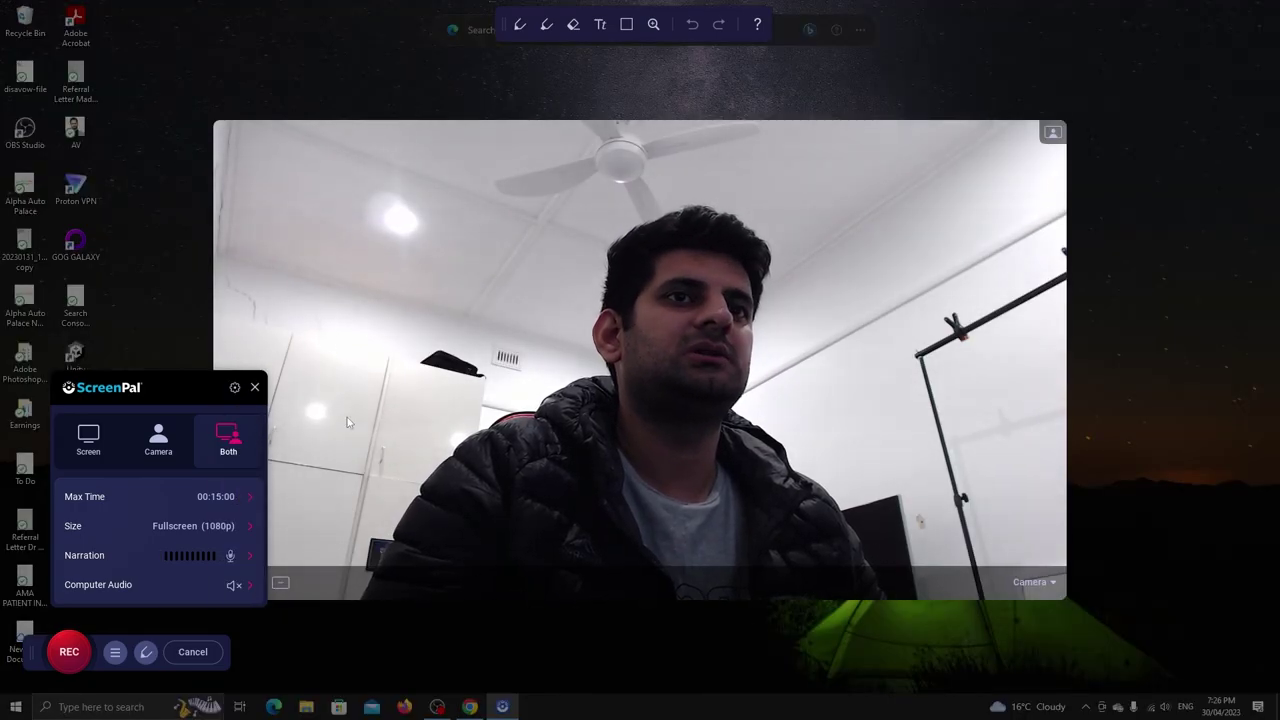
left_click(280, 582)
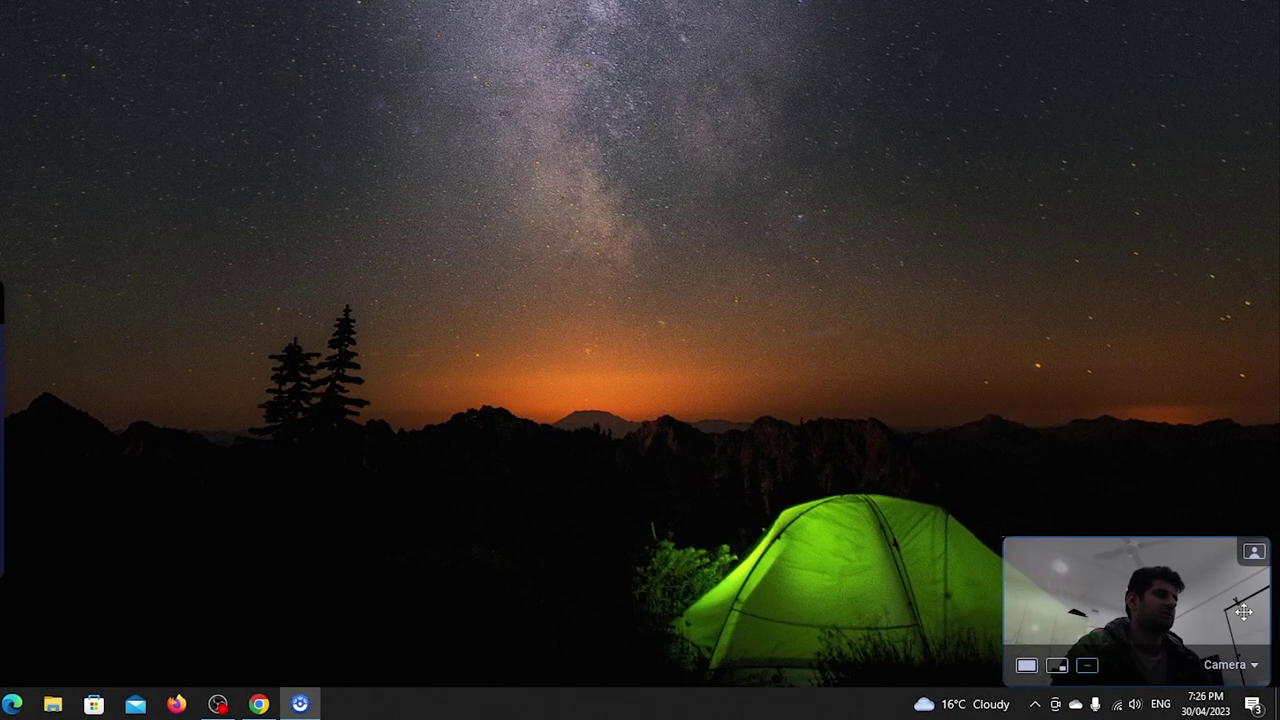
left_click(1254, 553)
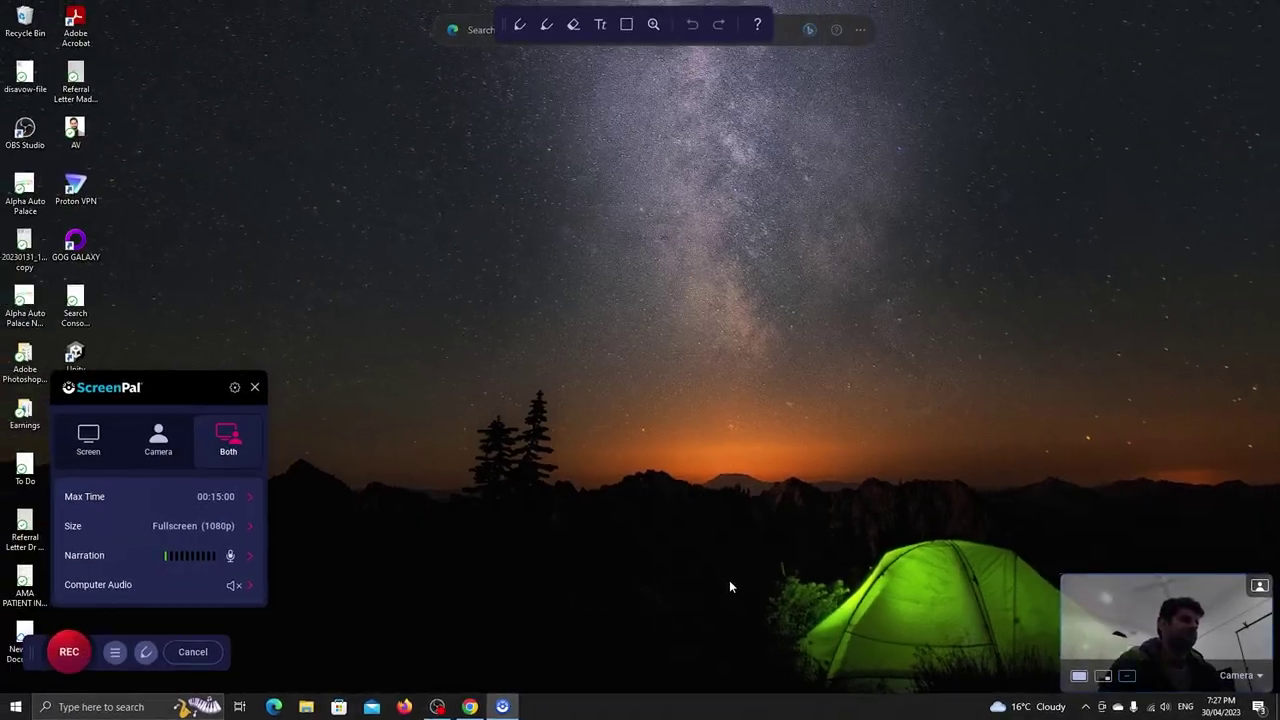
- Return to Screen mode, lower the draw toolbar, confirm preferences and start recording
left_click(88, 438)
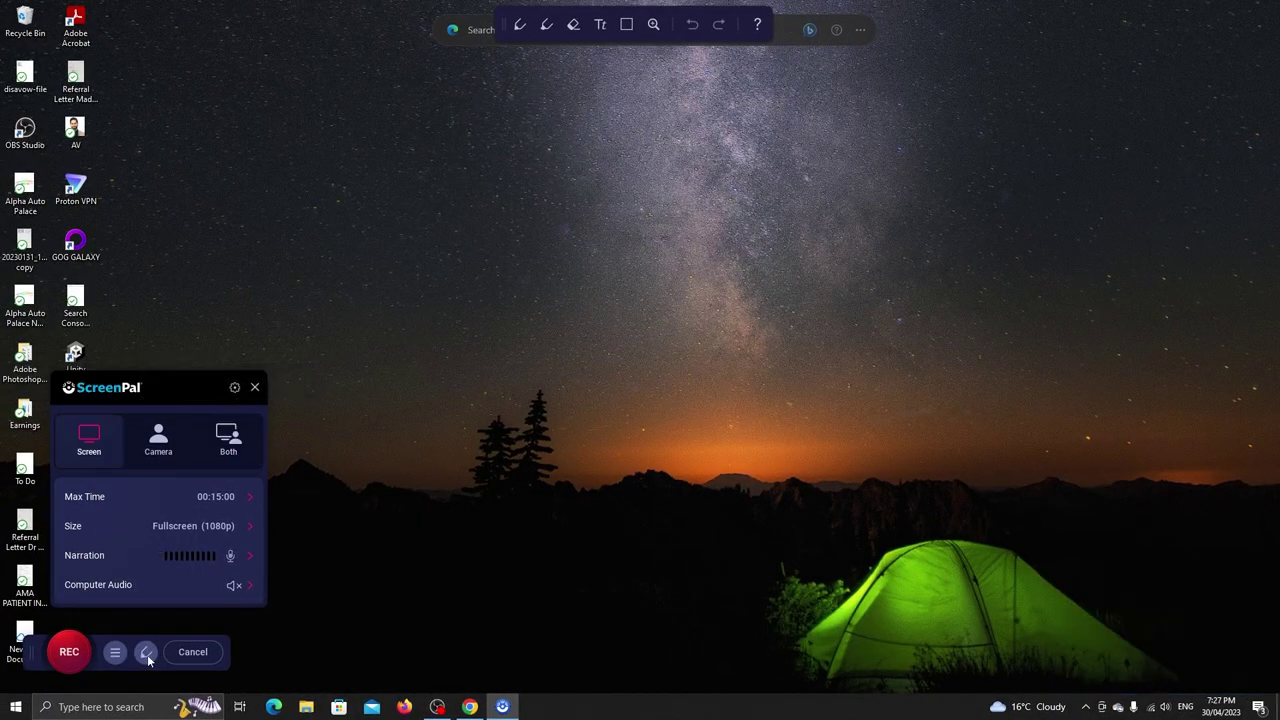
left_click(116, 653)
left_click(116, 653)
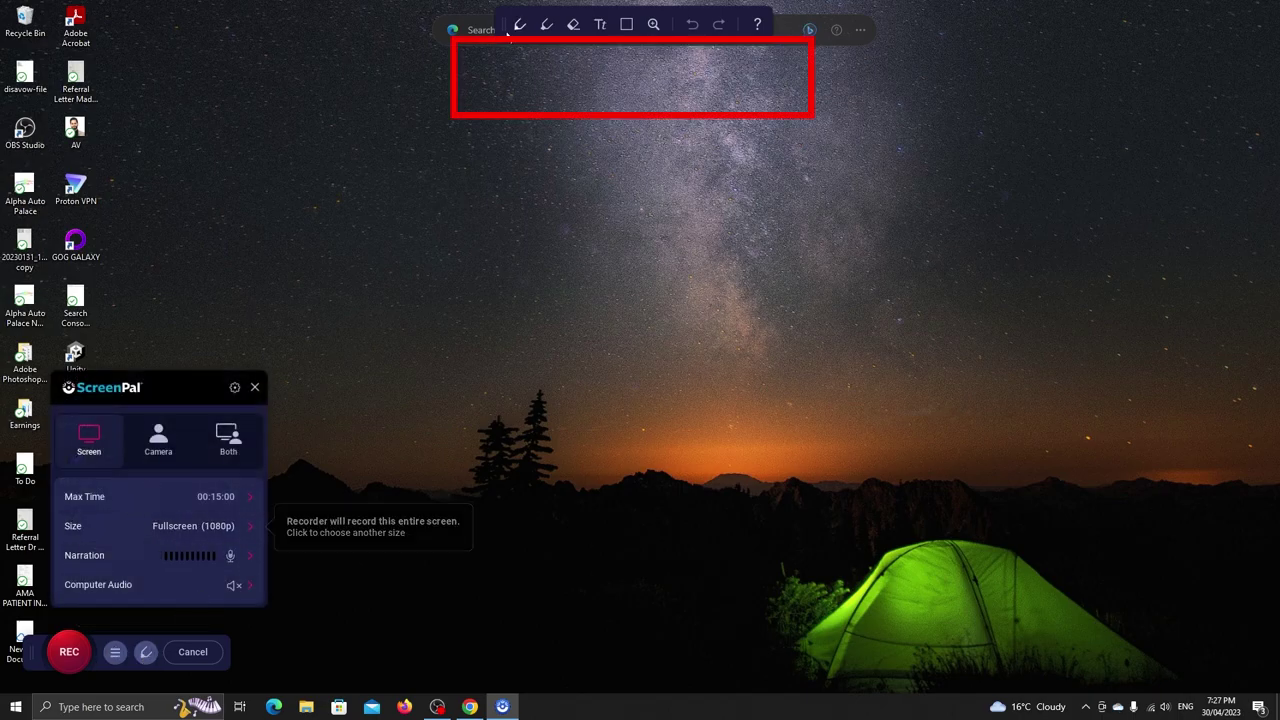
left_click_drag(506, 25, 485, 87)
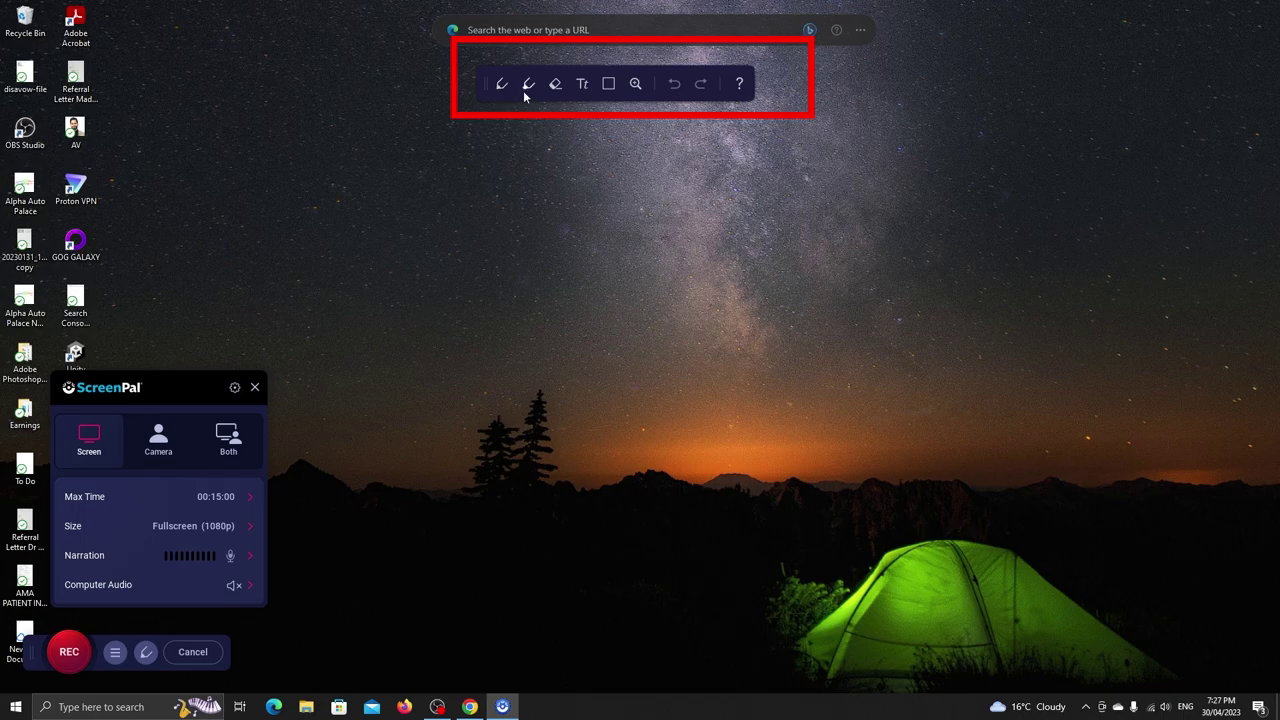
left_click(234, 388)
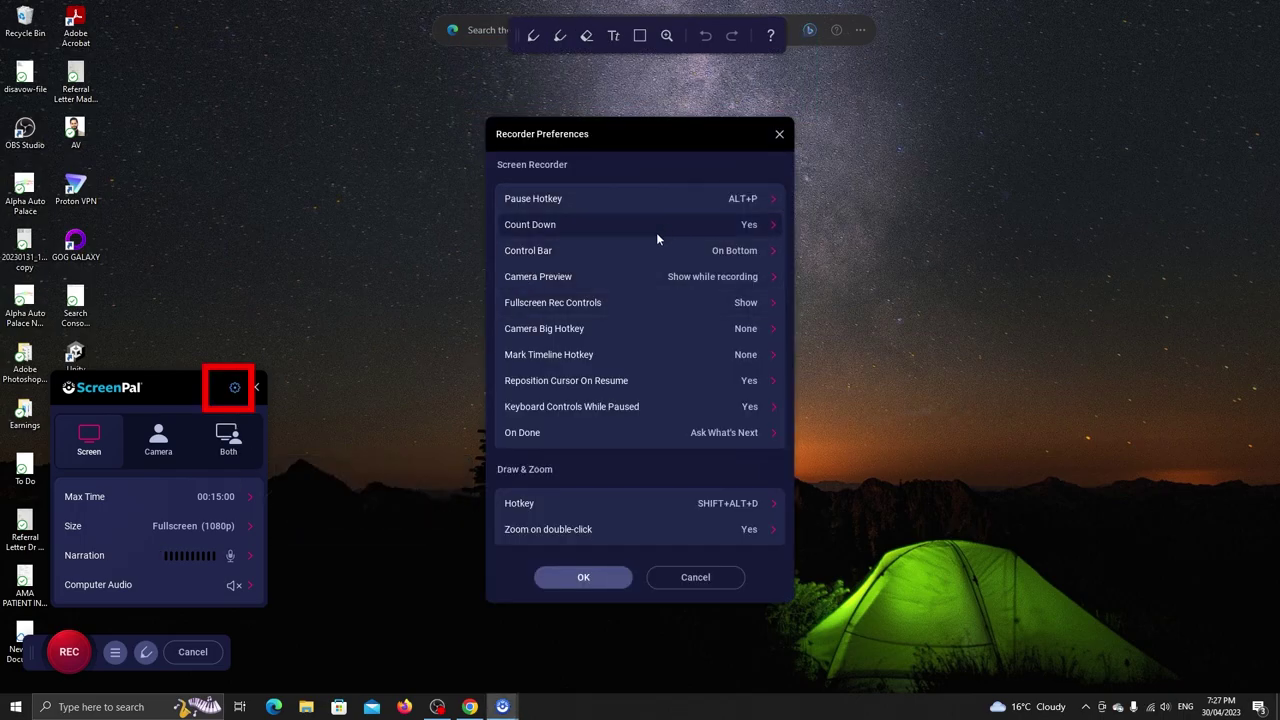
left_click(613, 578)
left_click(68, 658)
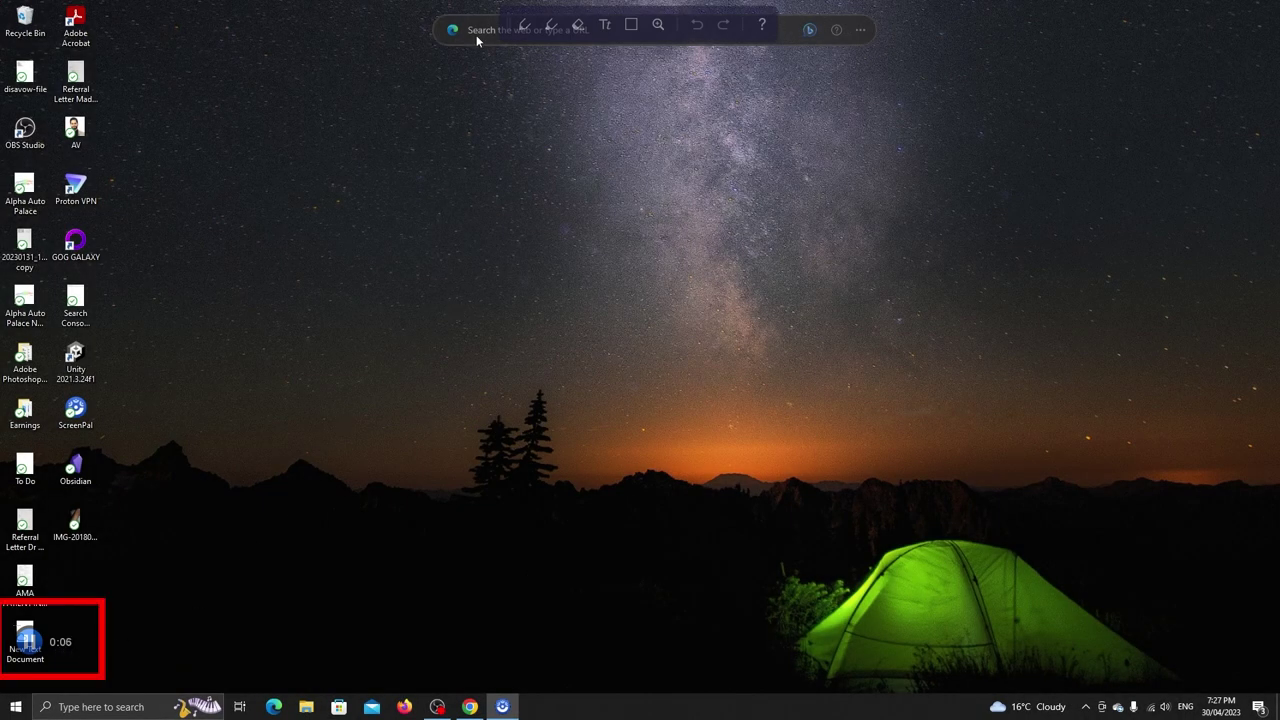
- Underline the 'Easily record' heading on the ScreenPal page in red with the pen
left_click_drag(508, 24, 531, 45)
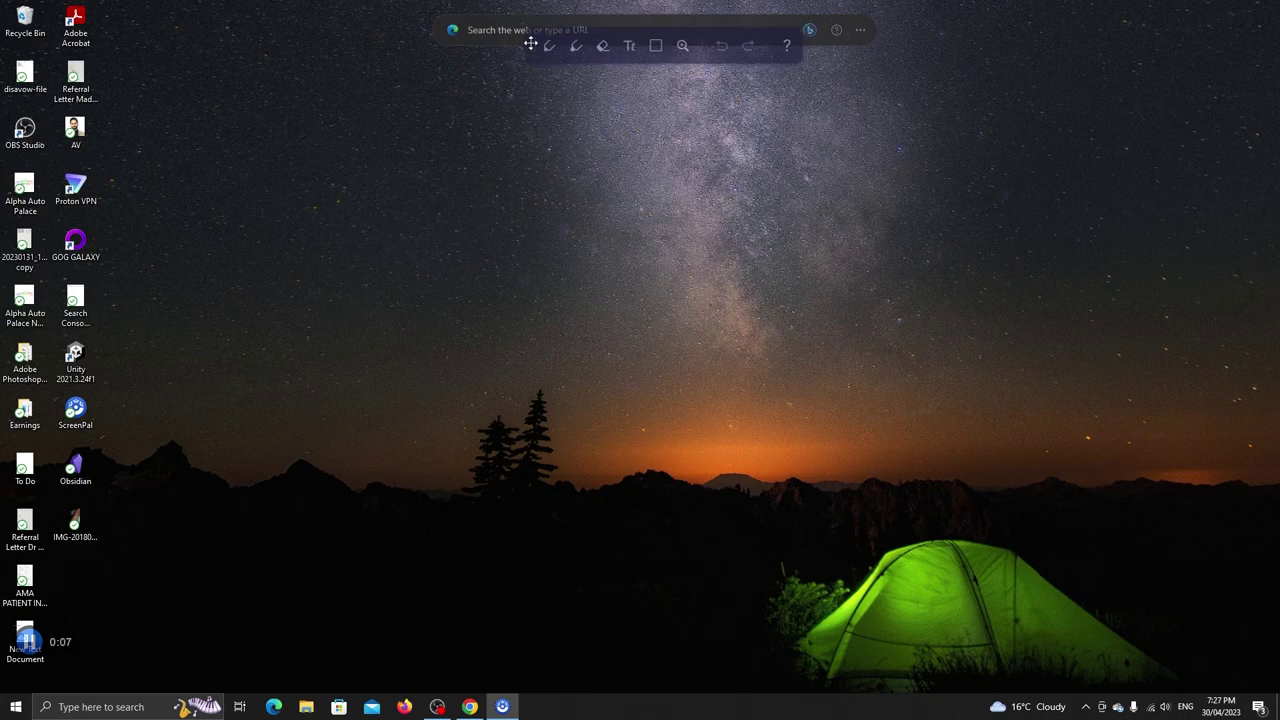
left_click(470, 707)
scroll(266, 531, "down", 3)
left_click(549, 46)
left_click_drag(152, 265, 233, 262)
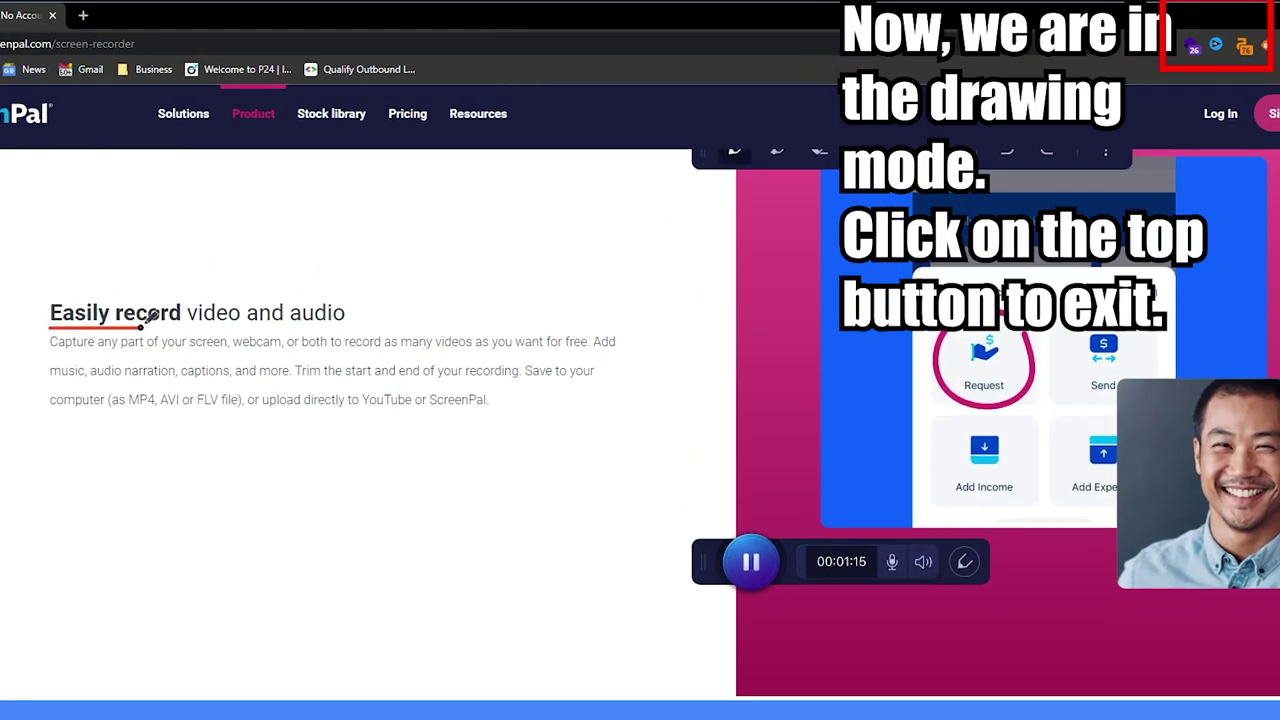
left_click_drag(145, 320, 388, 322)
- Highlight the first paragraph line in yellow, then try the eraser and text tools
left_click(563, 57)
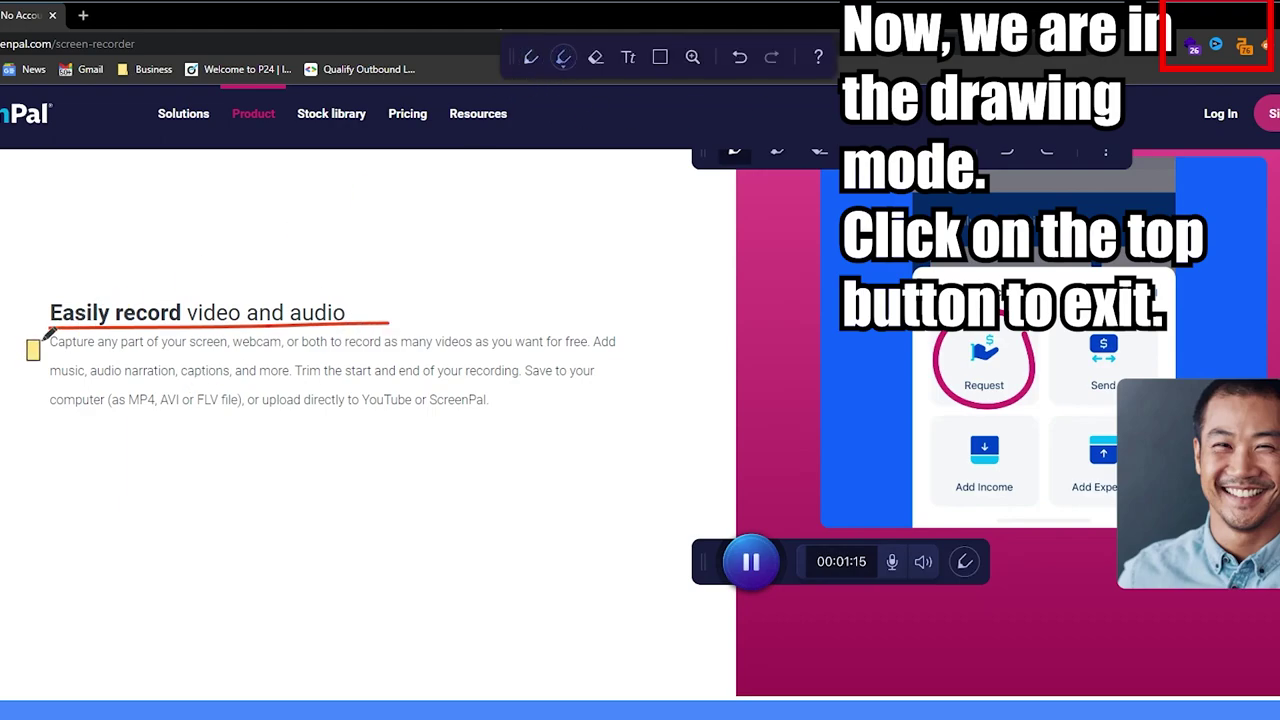
mouse_move(35, 342)
left_mouse_down()
mouse_move(652, 342)
mouse_move(634, 348)
mouse_move(623, 328)
mouse_move(489, 342)
left_mouse_up()
left_click(596, 60)
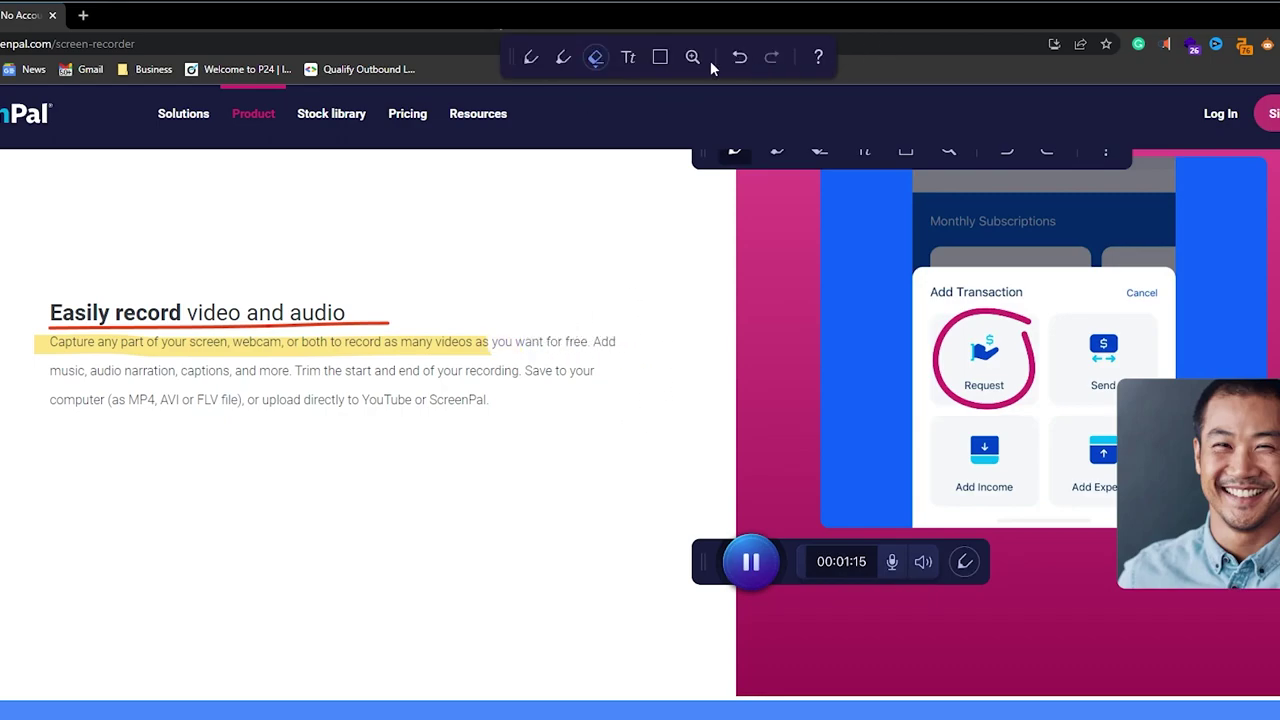
left_click(630, 58)
key("ctrl+z")
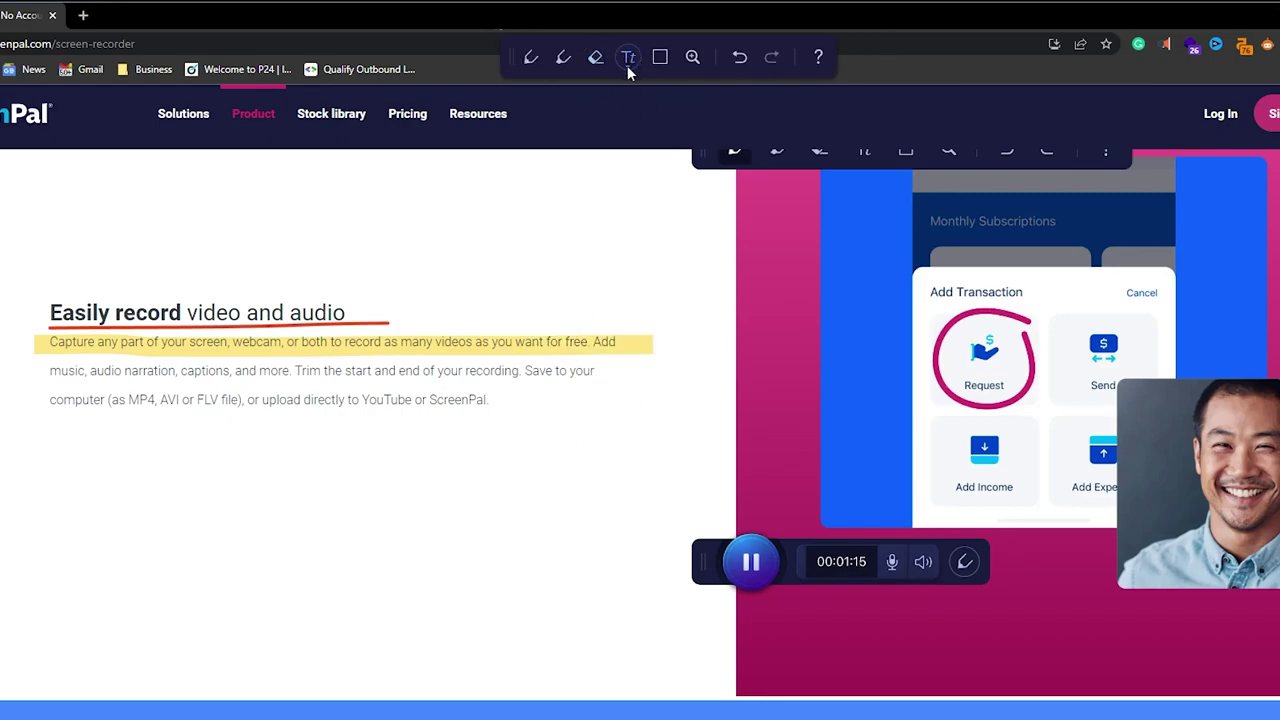
left_click(628, 66)
left_click(630, 58)
left_click(532, 58)
left_click(566, 69)
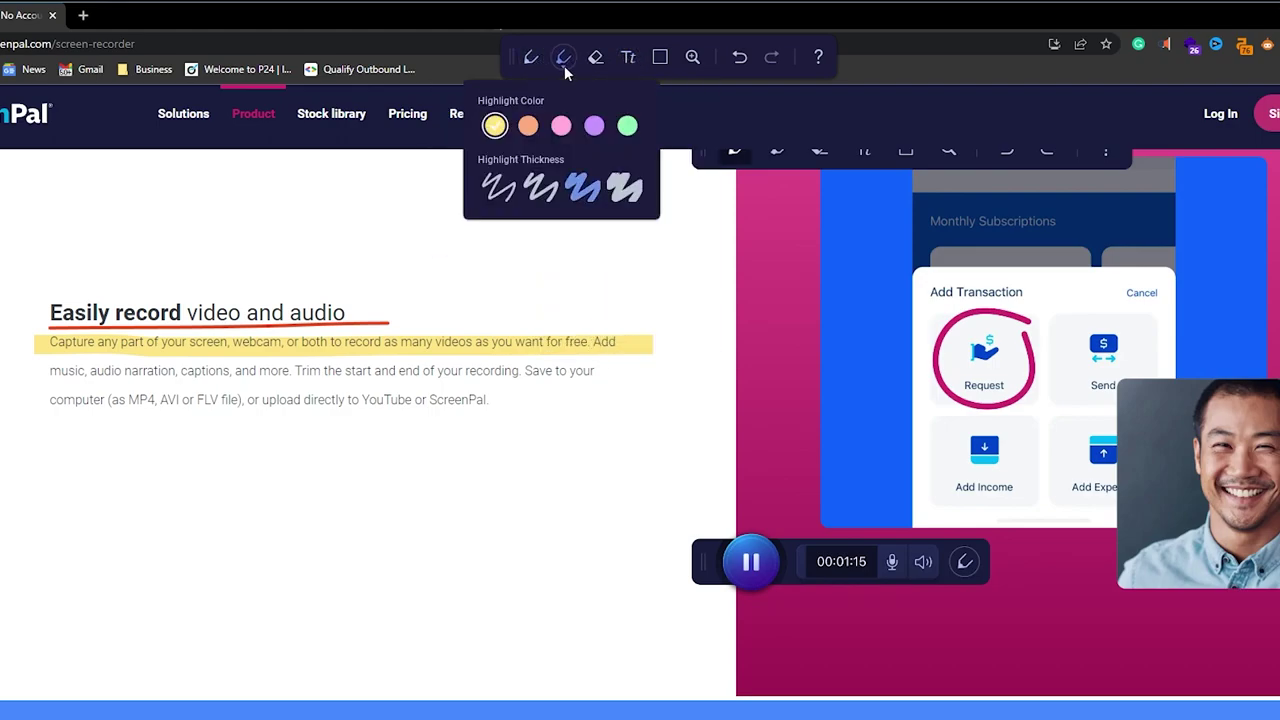
- Add the 'This is ScreenPal!' note in Arial Black and pick the ellipse shape
left_click(628, 62)
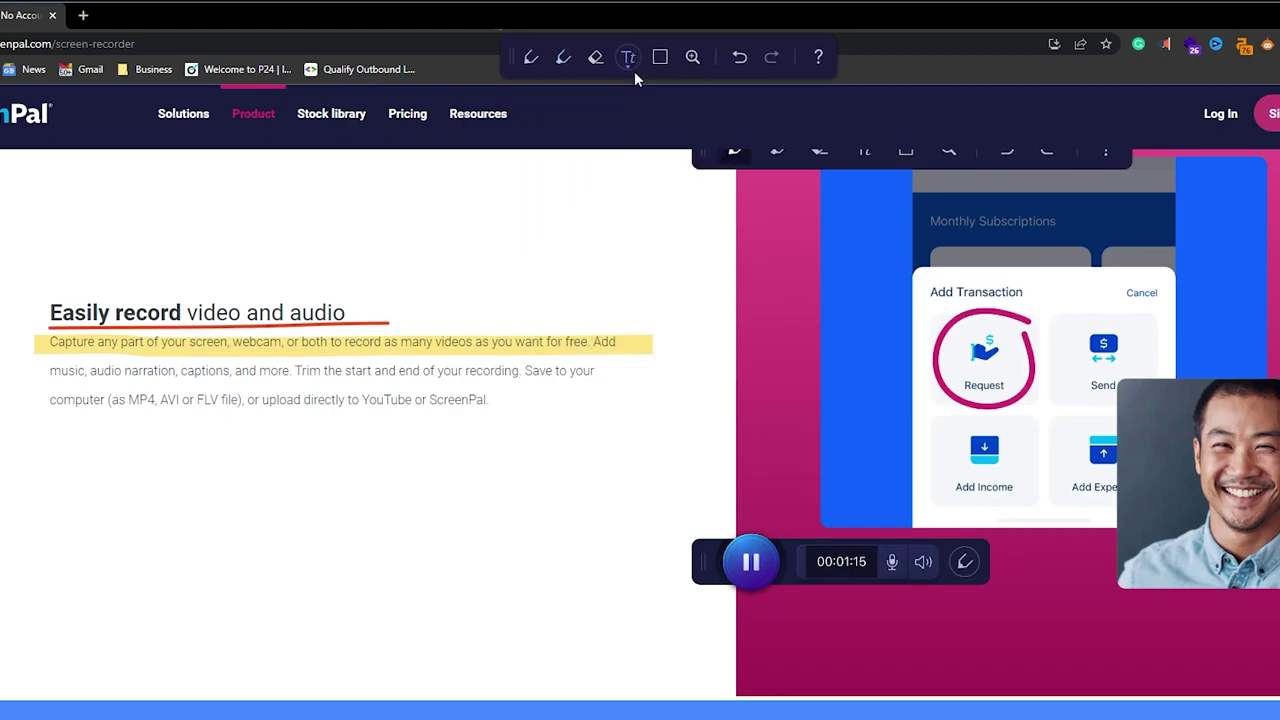
left_click(630, 64)
left_click(609, 334)
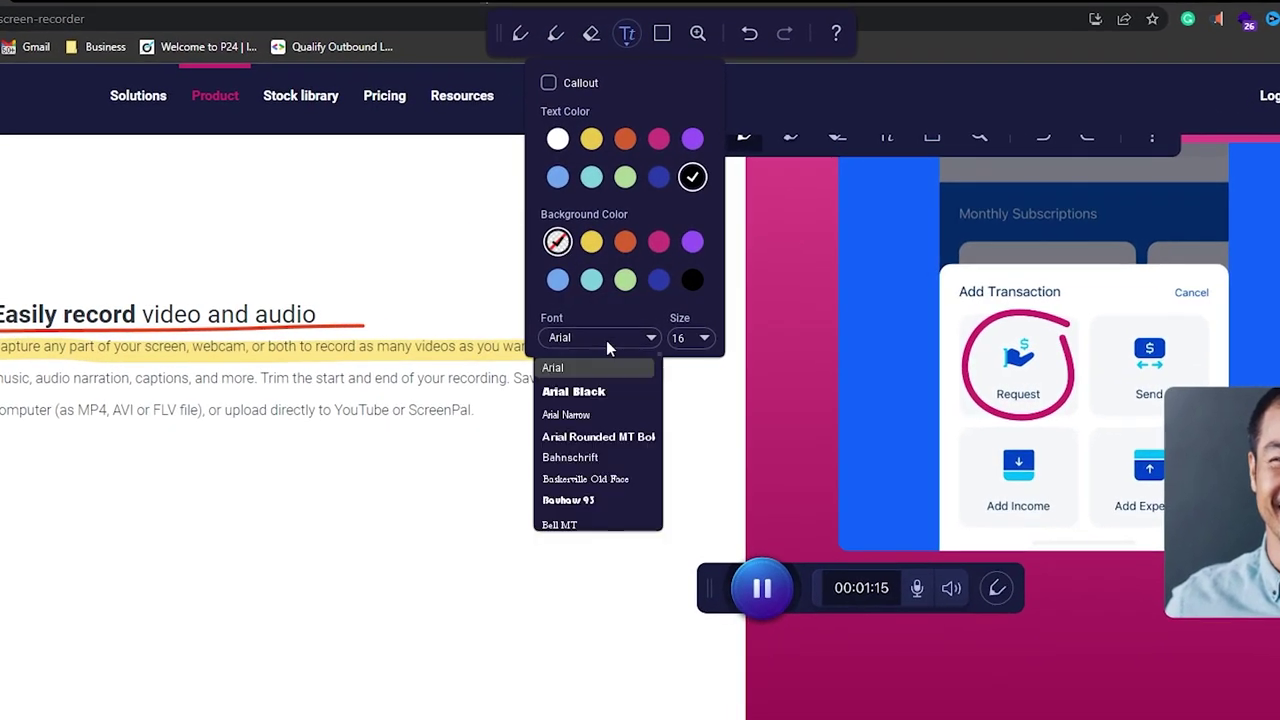
left_click(610, 392)
left_click_drag(535, 430, 950, 655)
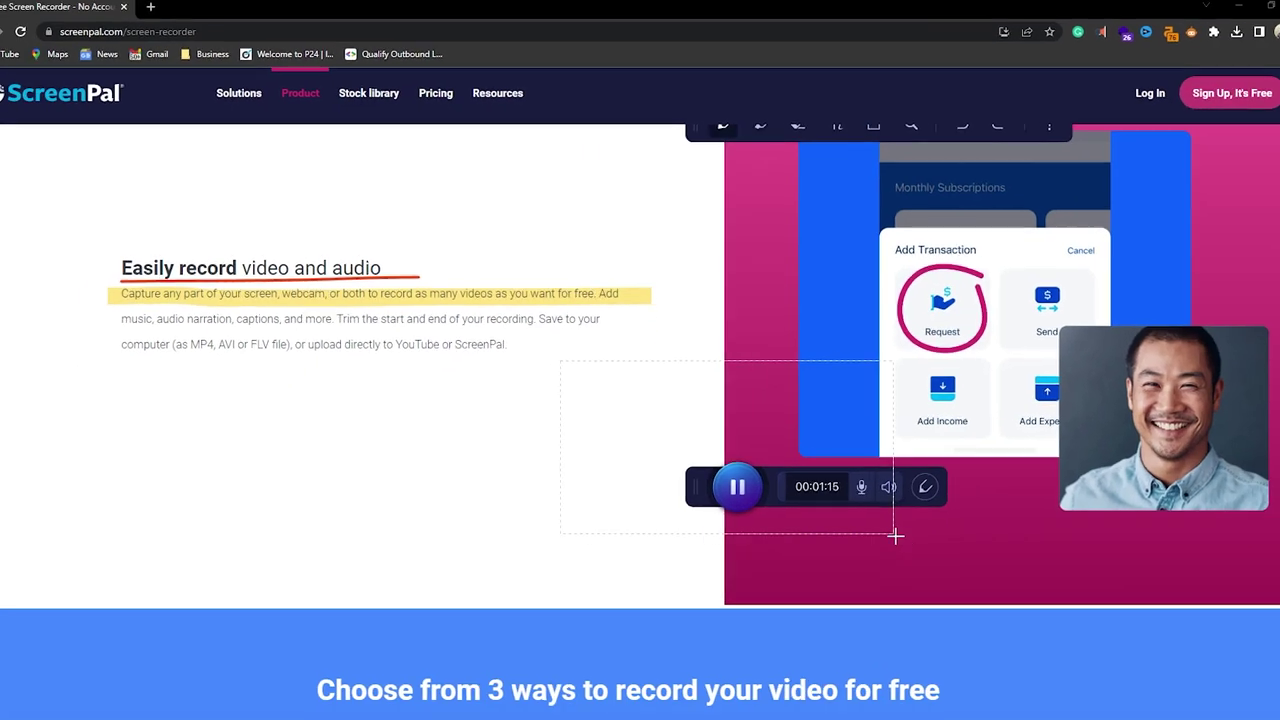
left_click_drag(897, 535, 912, 542)
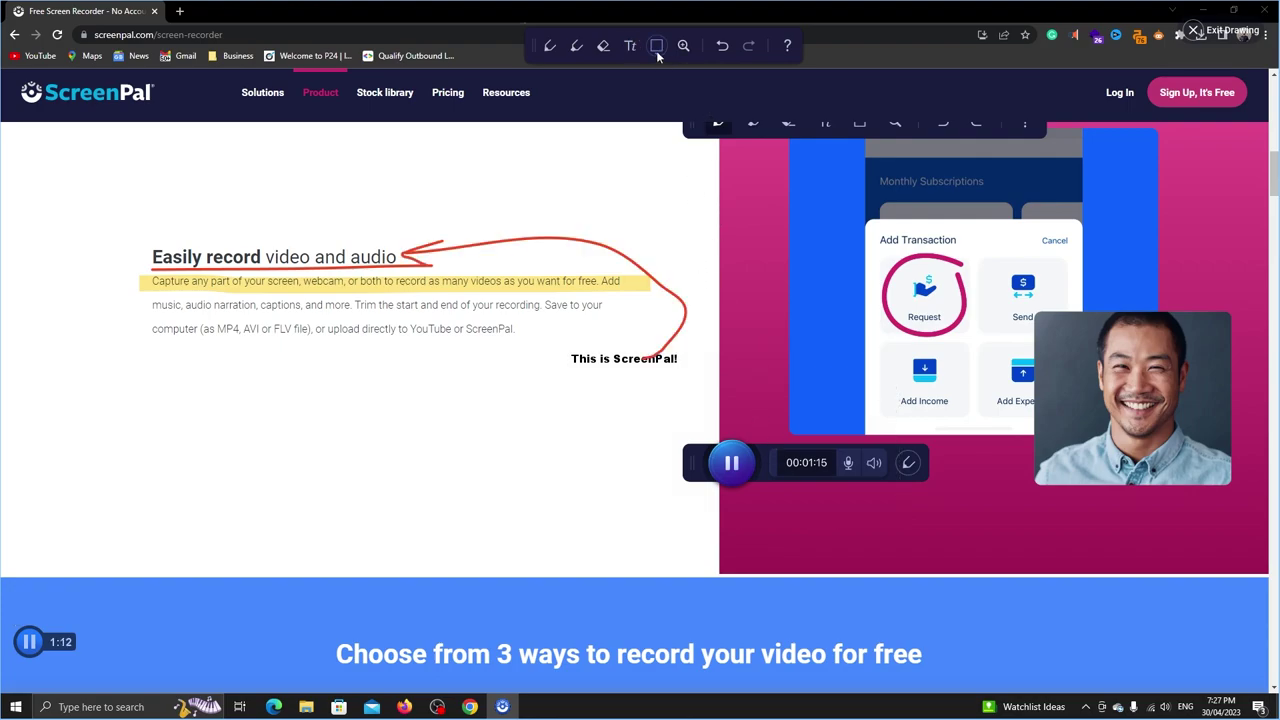
left_click(656, 46)
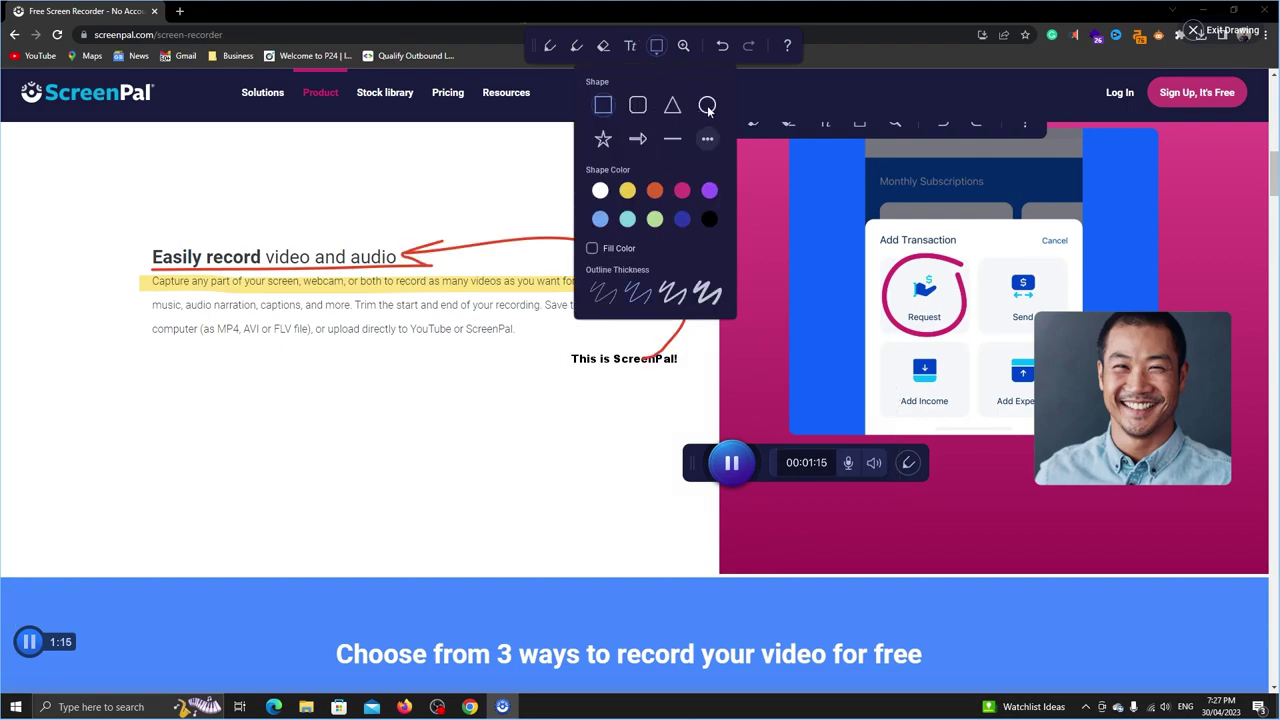
left_click(707, 106)
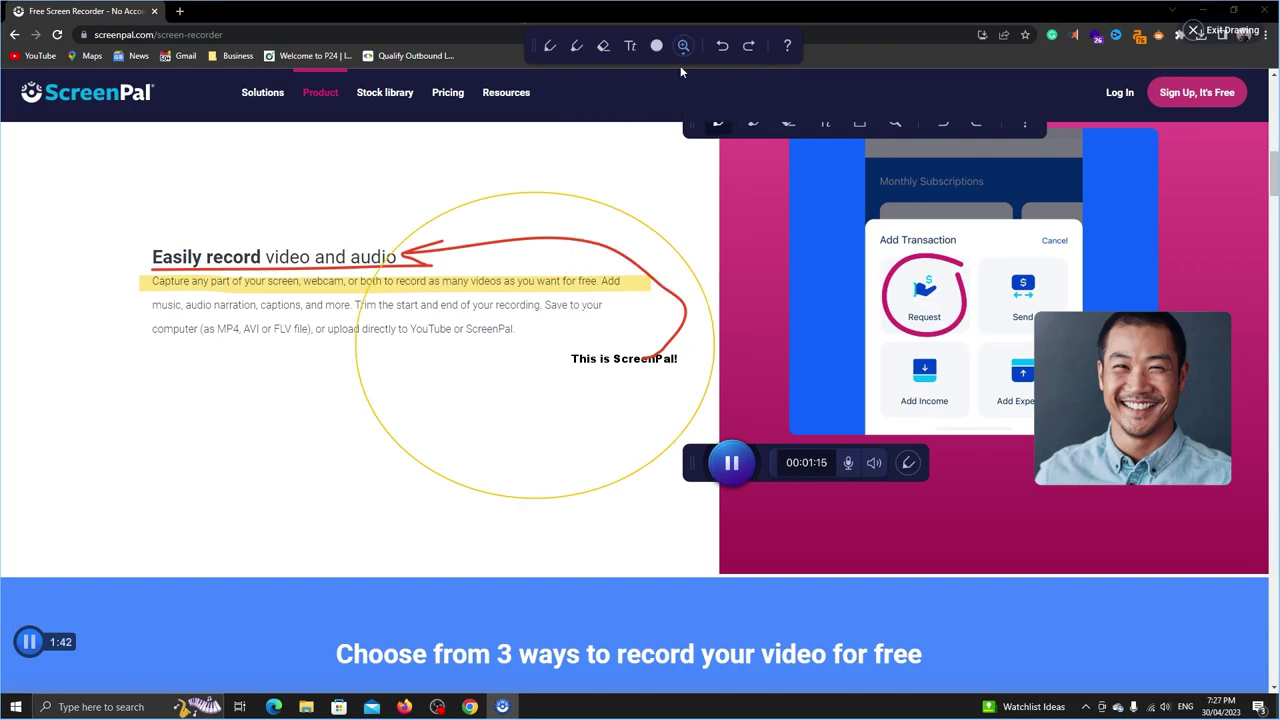
left_click(684, 50)
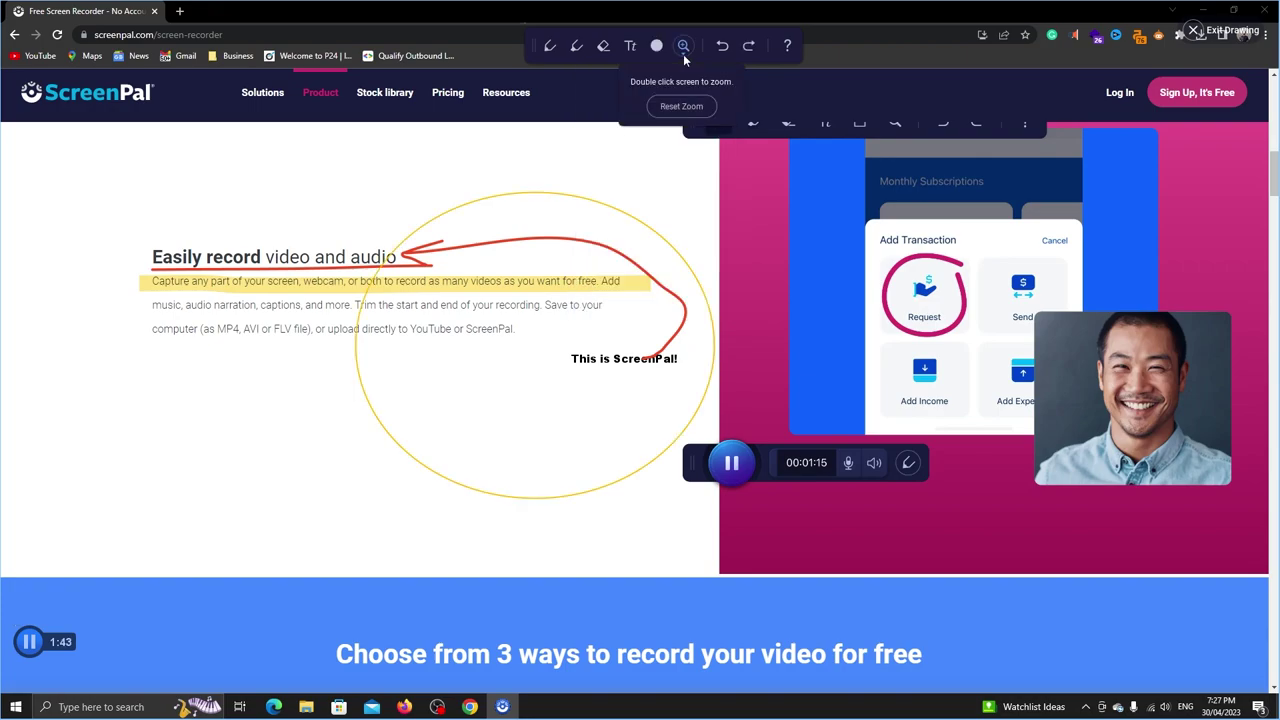
double_click(257, 253)
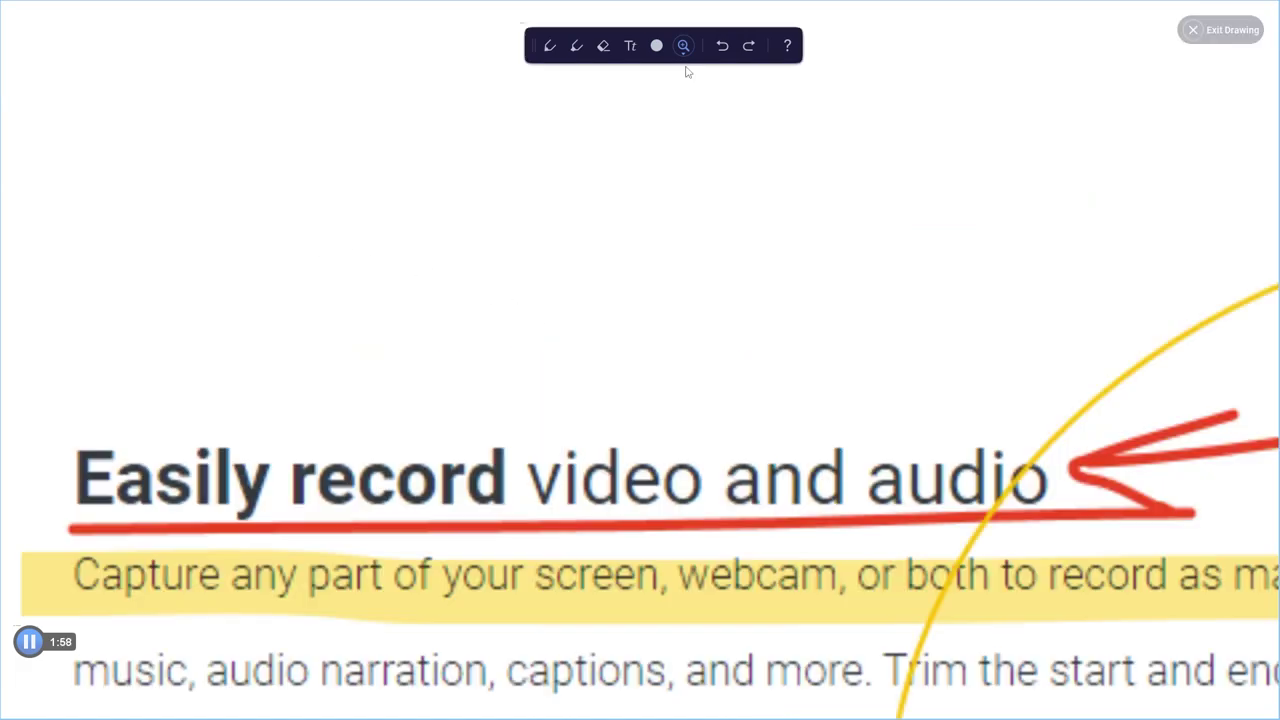
left_click(684, 47)
left_click(682, 108)
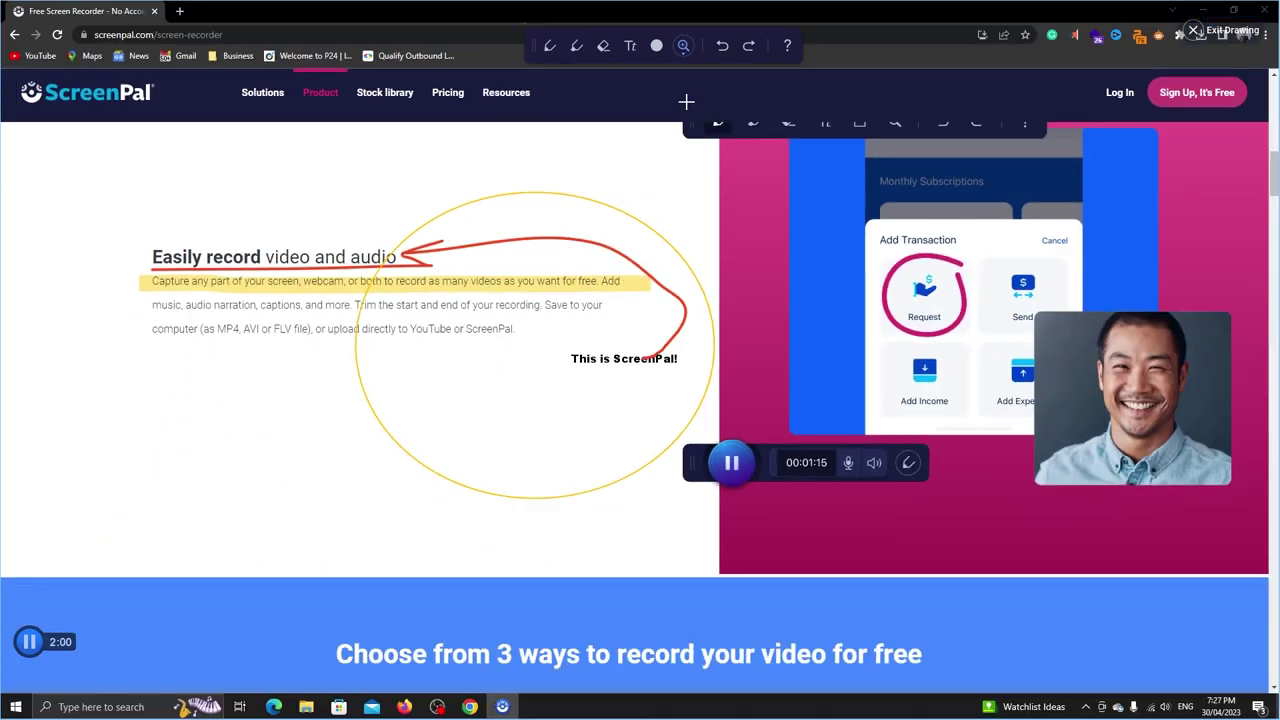
right_click(532, 166)
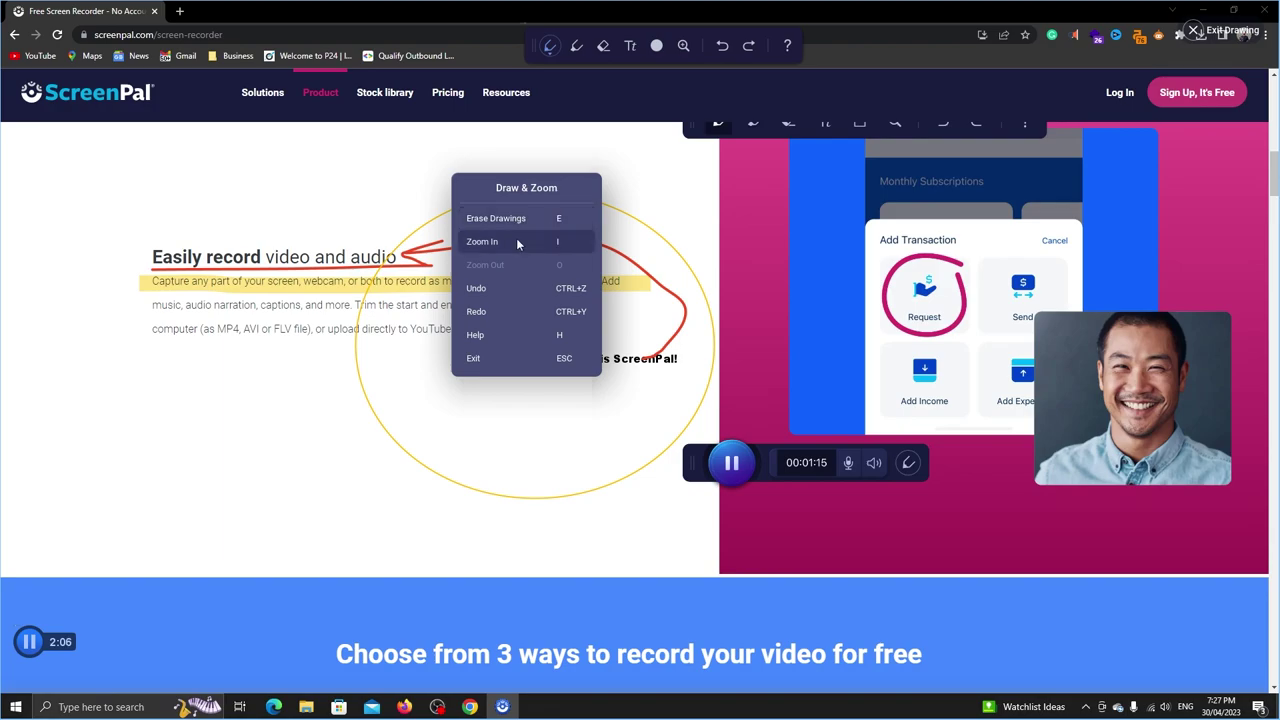
- Pause and preview the clip, then end it to reach the What's Next screen
left_click(560, 360)
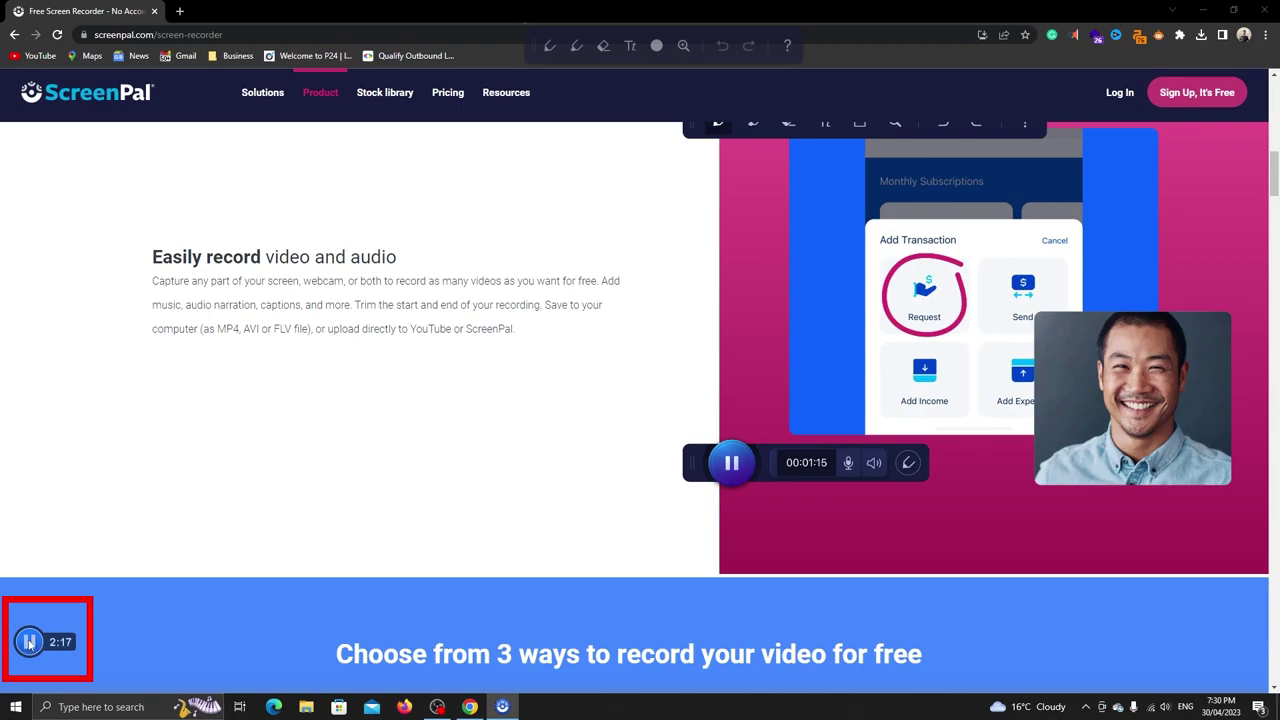
left_click(29, 642)
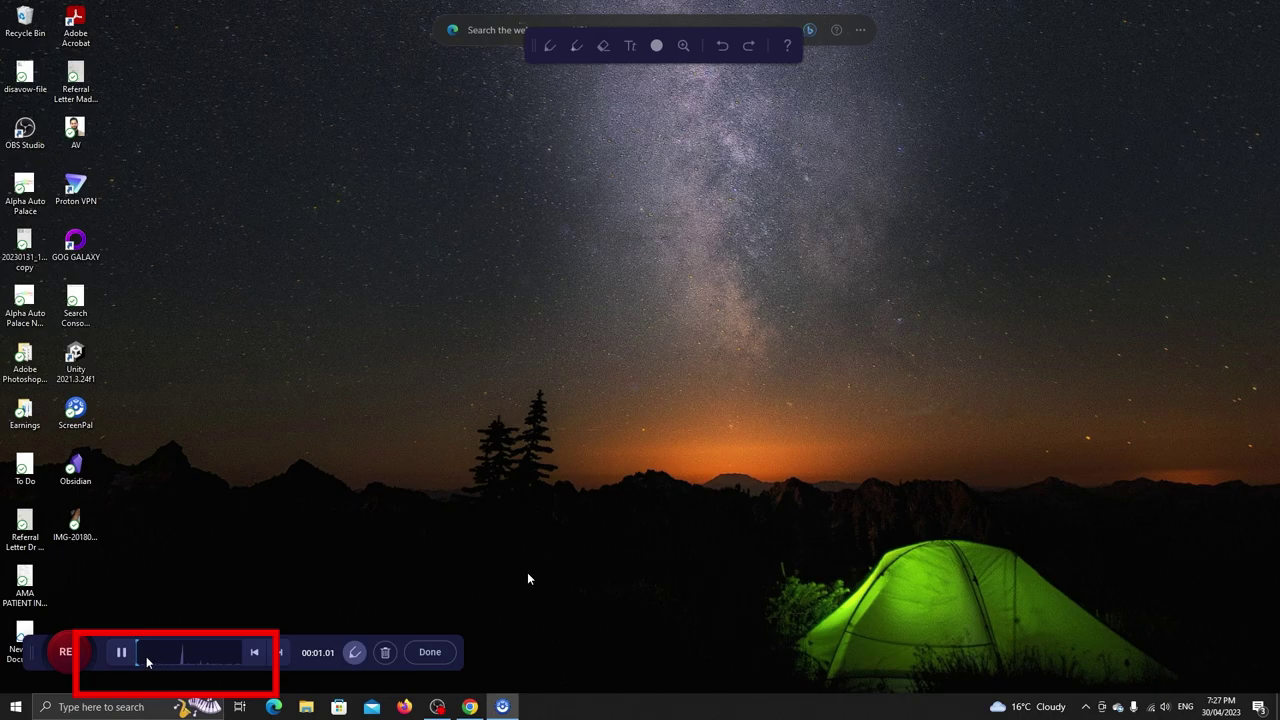
left_click(147, 660)
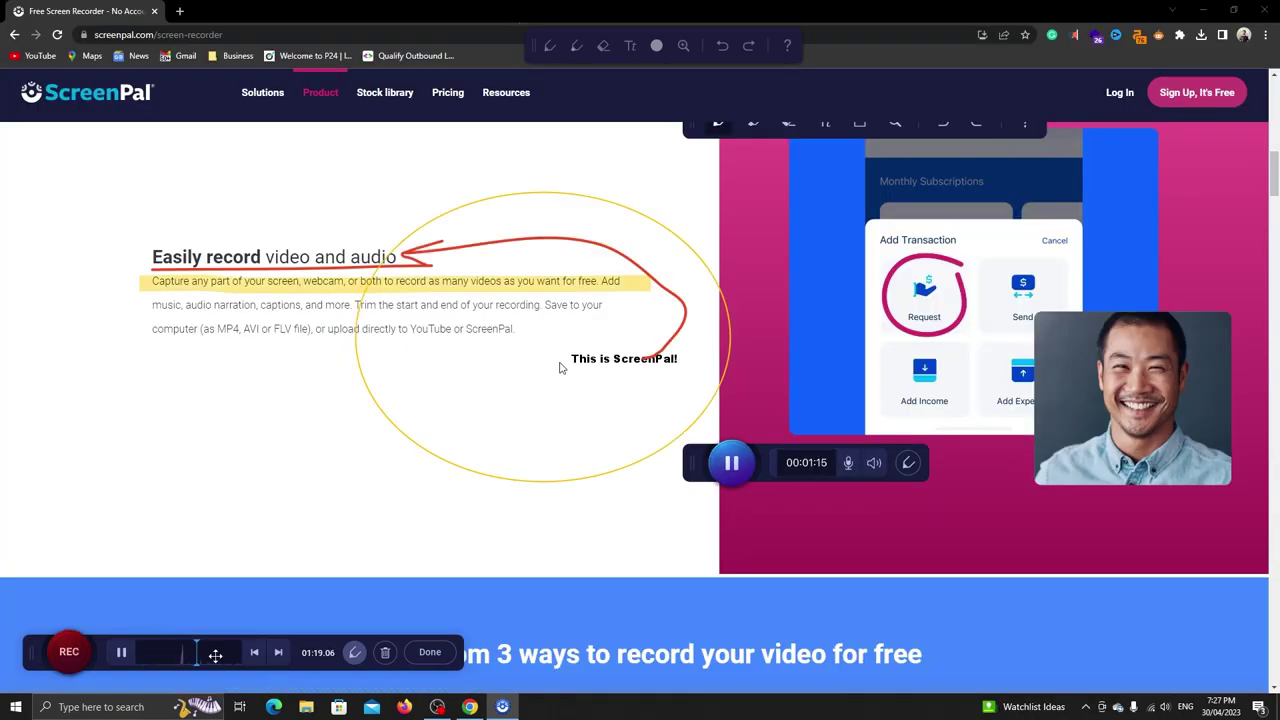
left_click(65, 652)
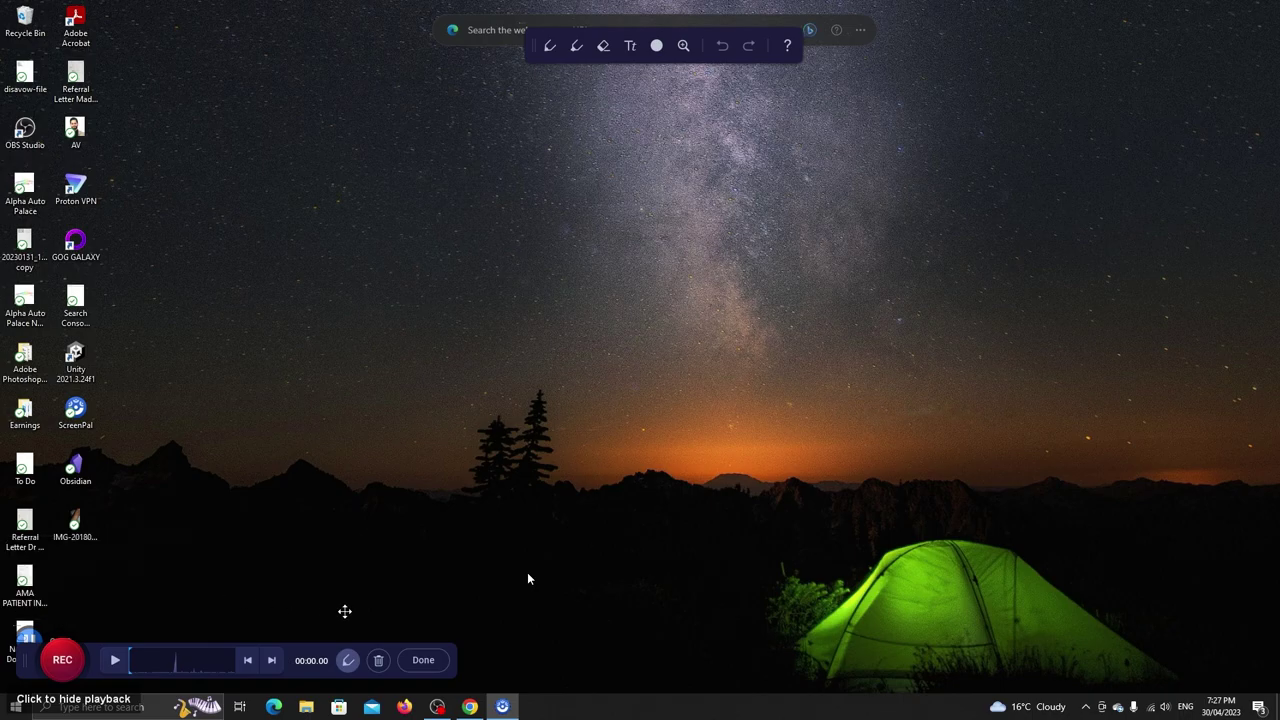
left_click(430, 660)
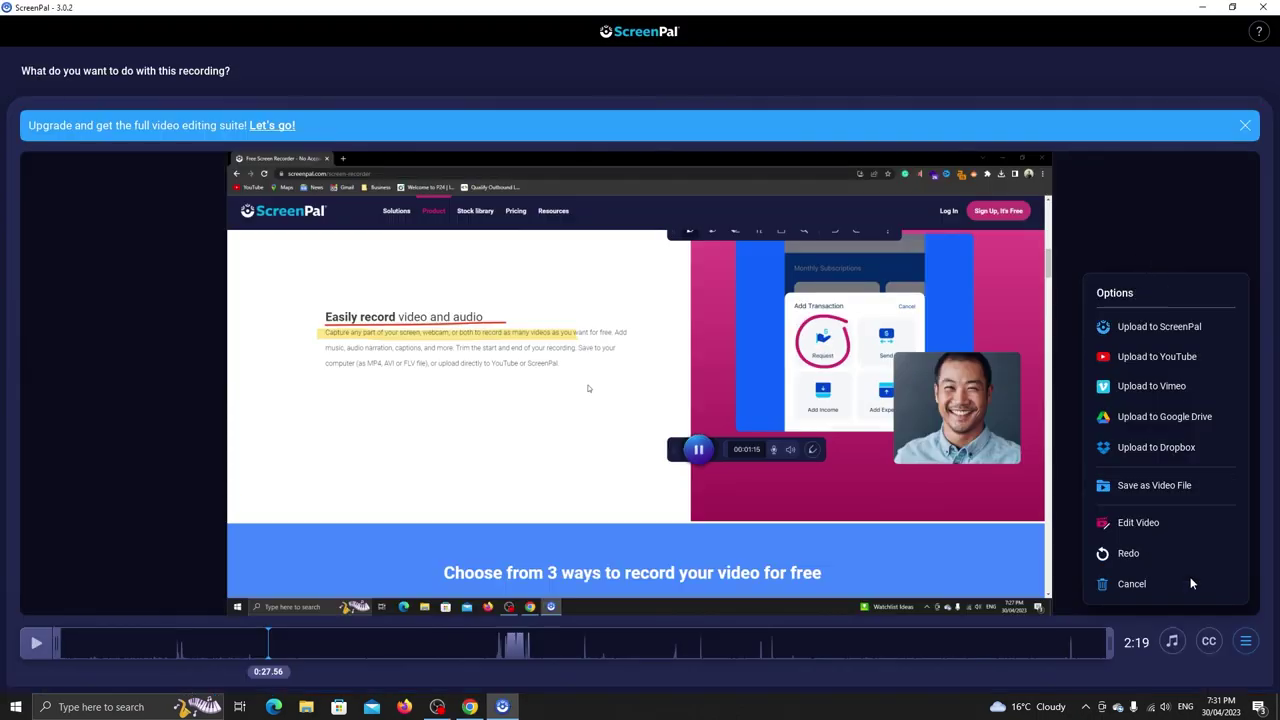
- Preview and add the Easier Together track as background music
mouse_move(58, 643)
left_mouse_down()
mouse_move(172, 644)
mouse_move(52, 645)
left_mouse_up()
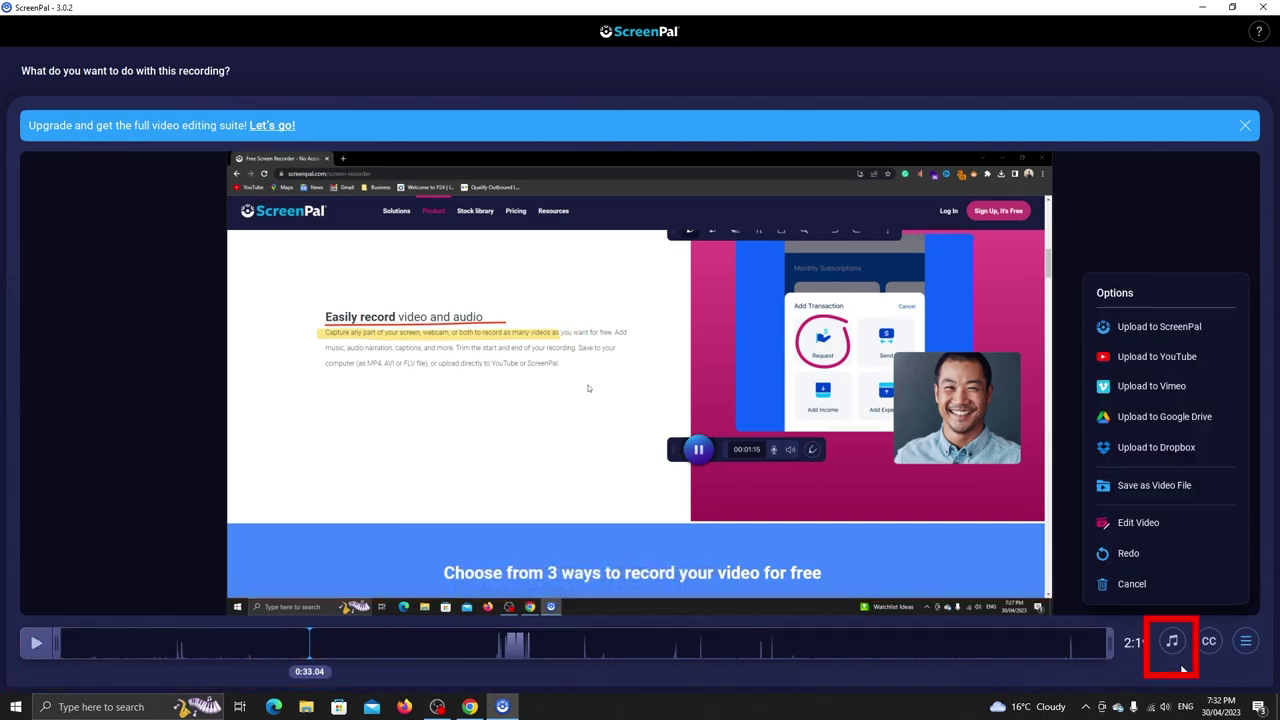
left_click(1178, 650)
left_click(1178, 650)
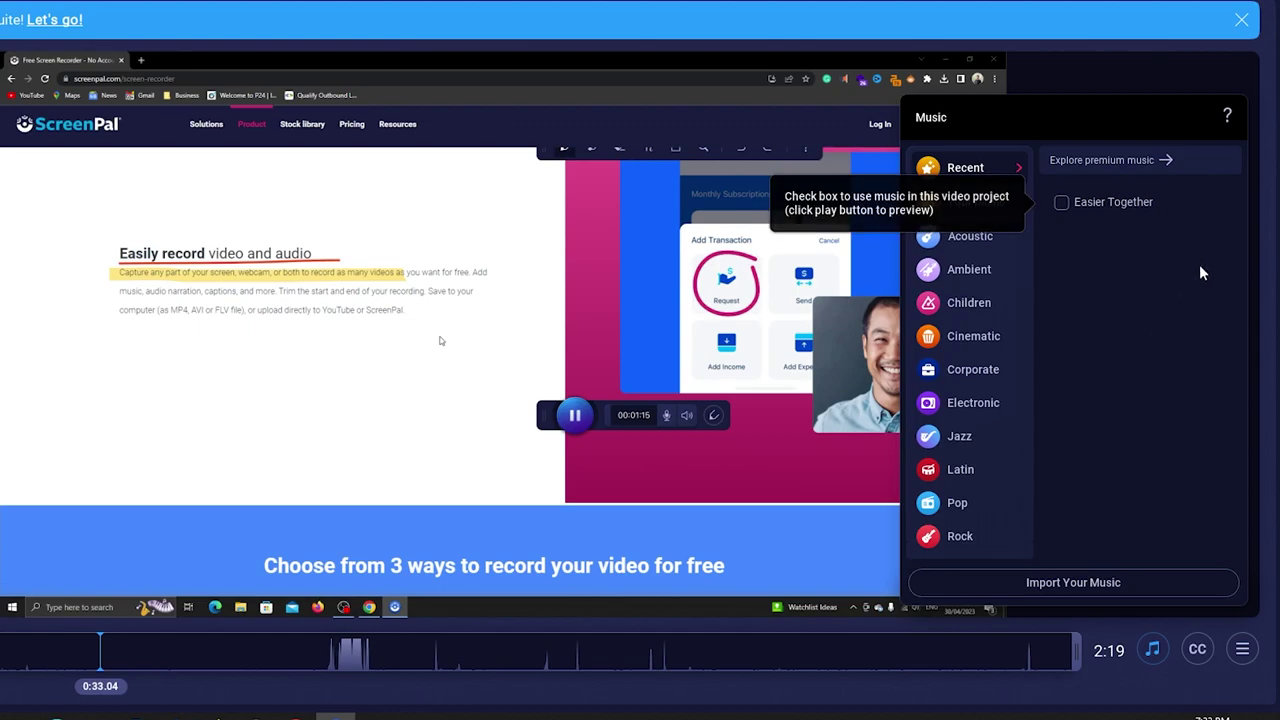
left_click(1221, 203)
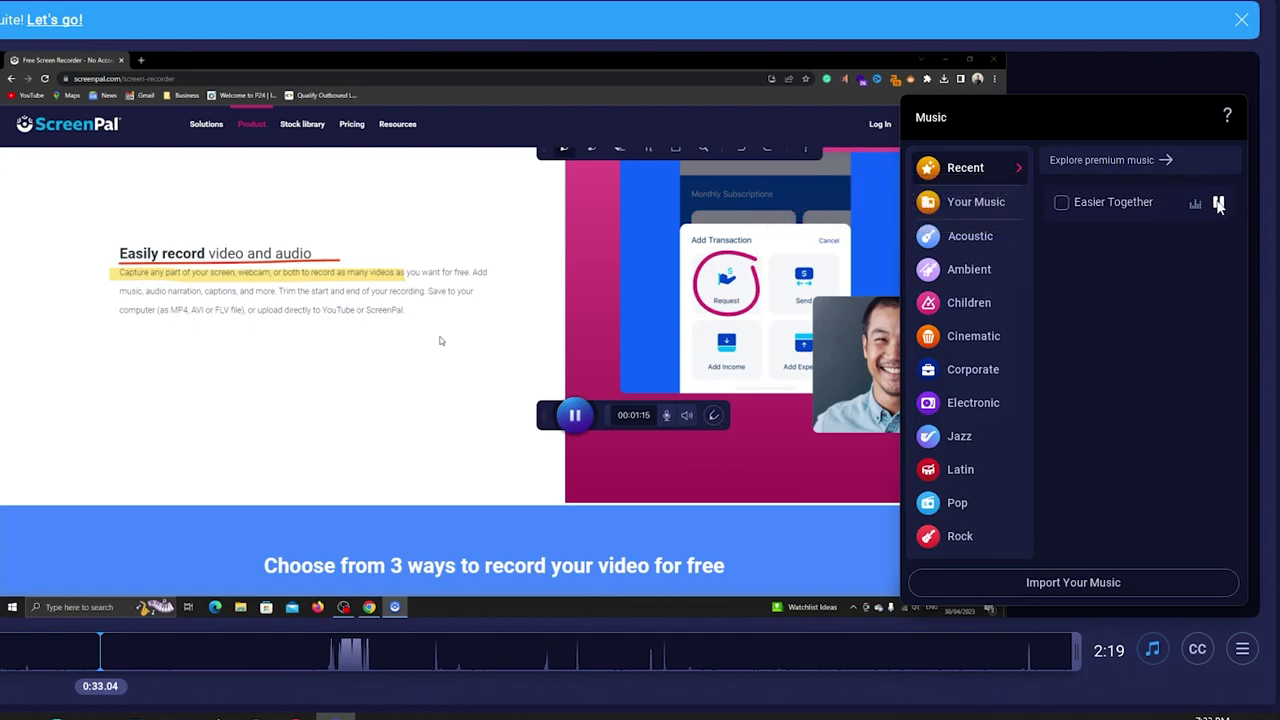
left_click(1064, 205)
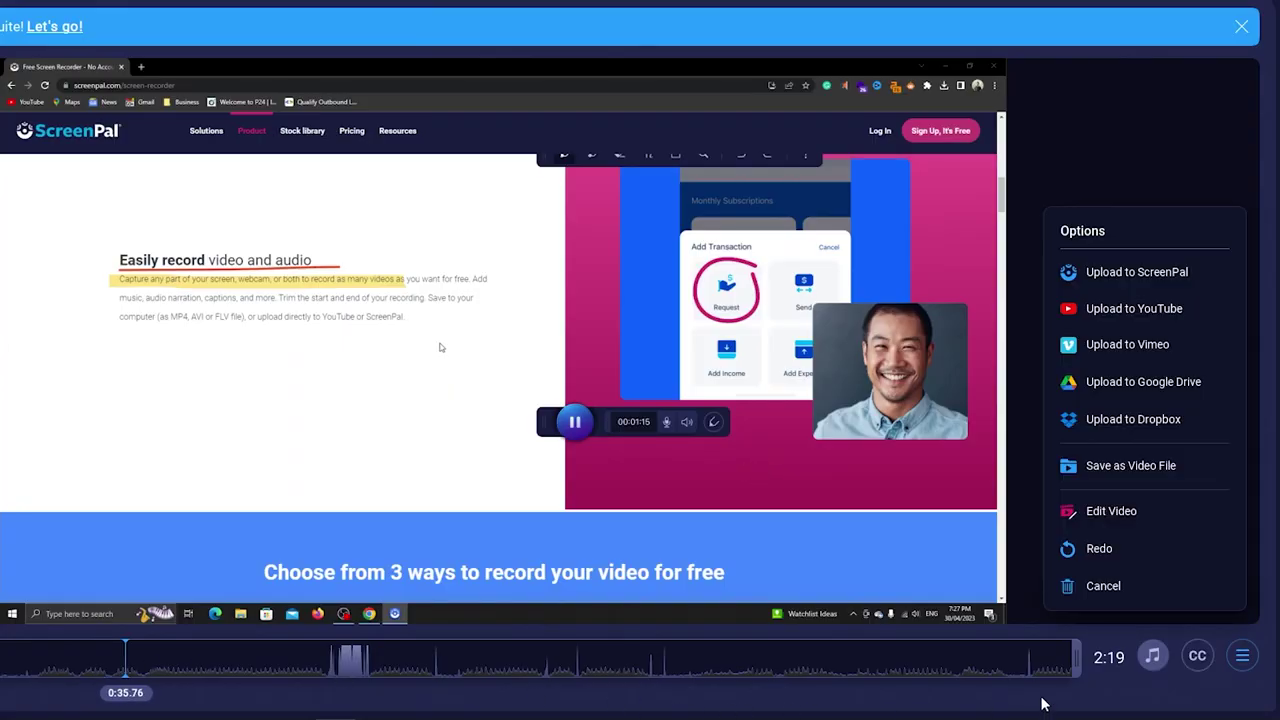
- Skip adding captions and start a YouTube upload via the web browser authorization
left_click(1205, 662)
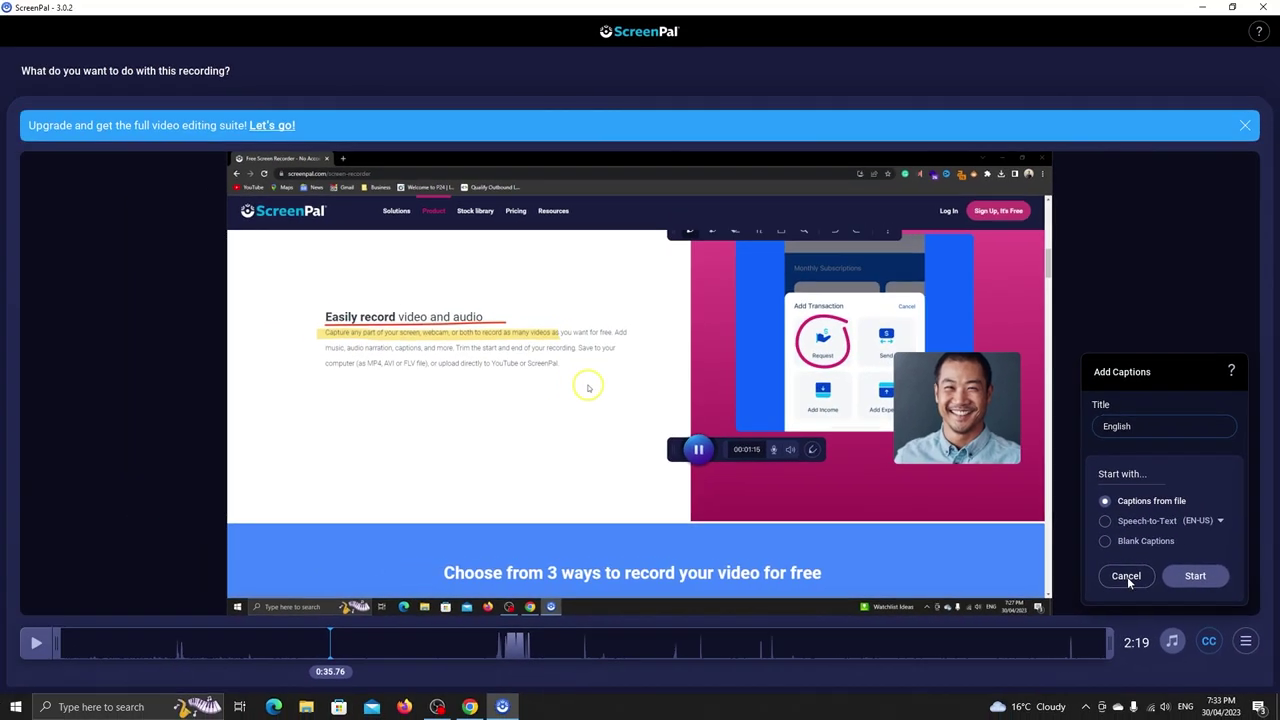
left_click(1099, 583)
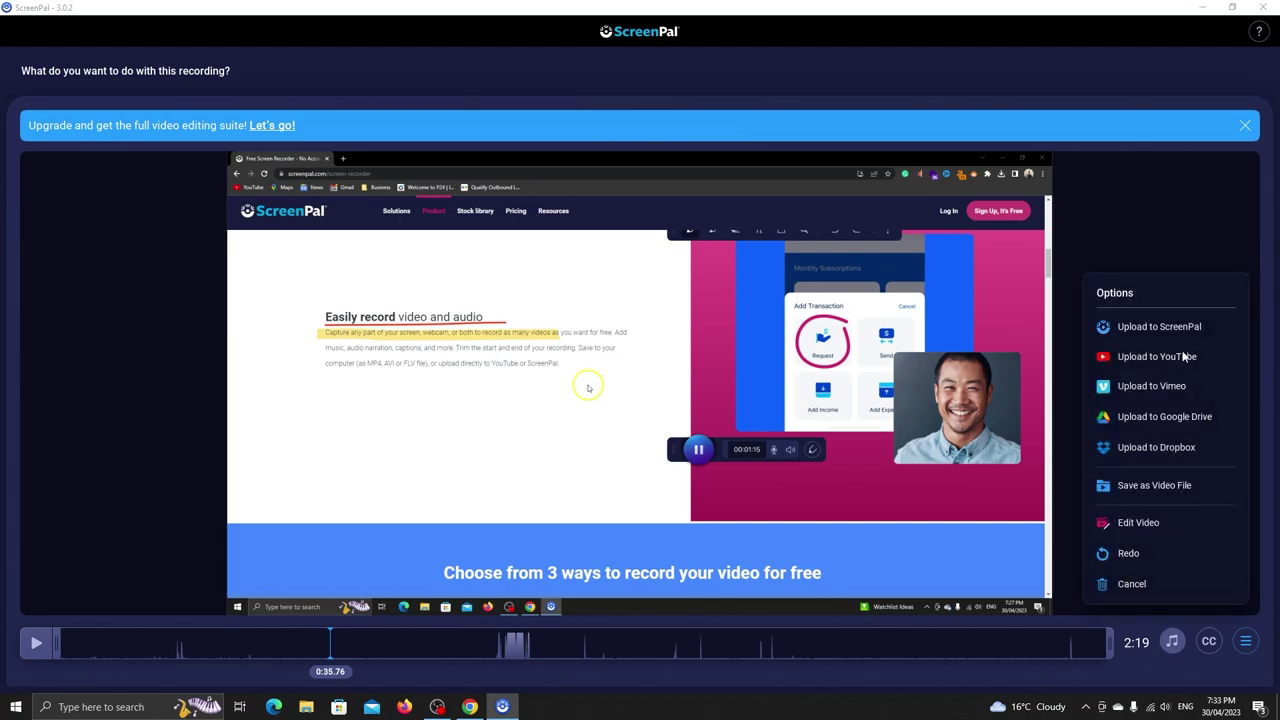
left_click(1178, 358)
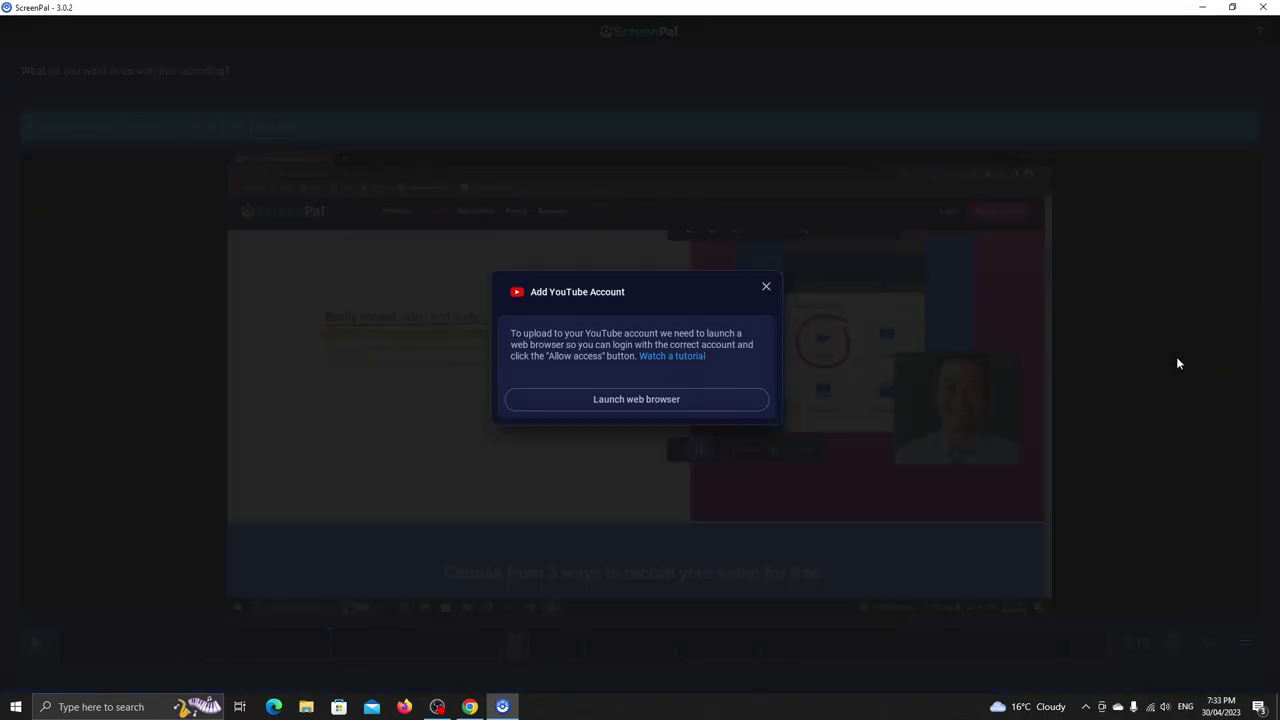
left_click(711, 398)
- Save as an MP4 video file named 'My First Recording' in the Desktop folder
left_click(766, 291)
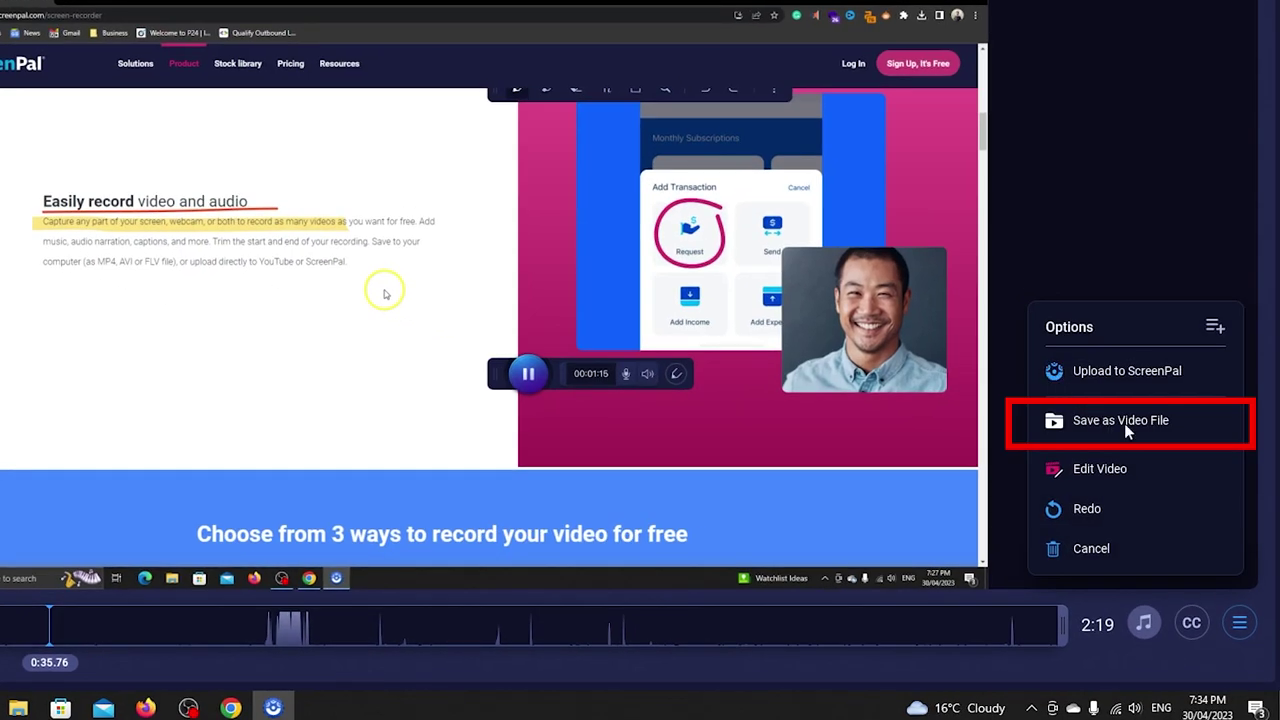
left_click(1124, 423)
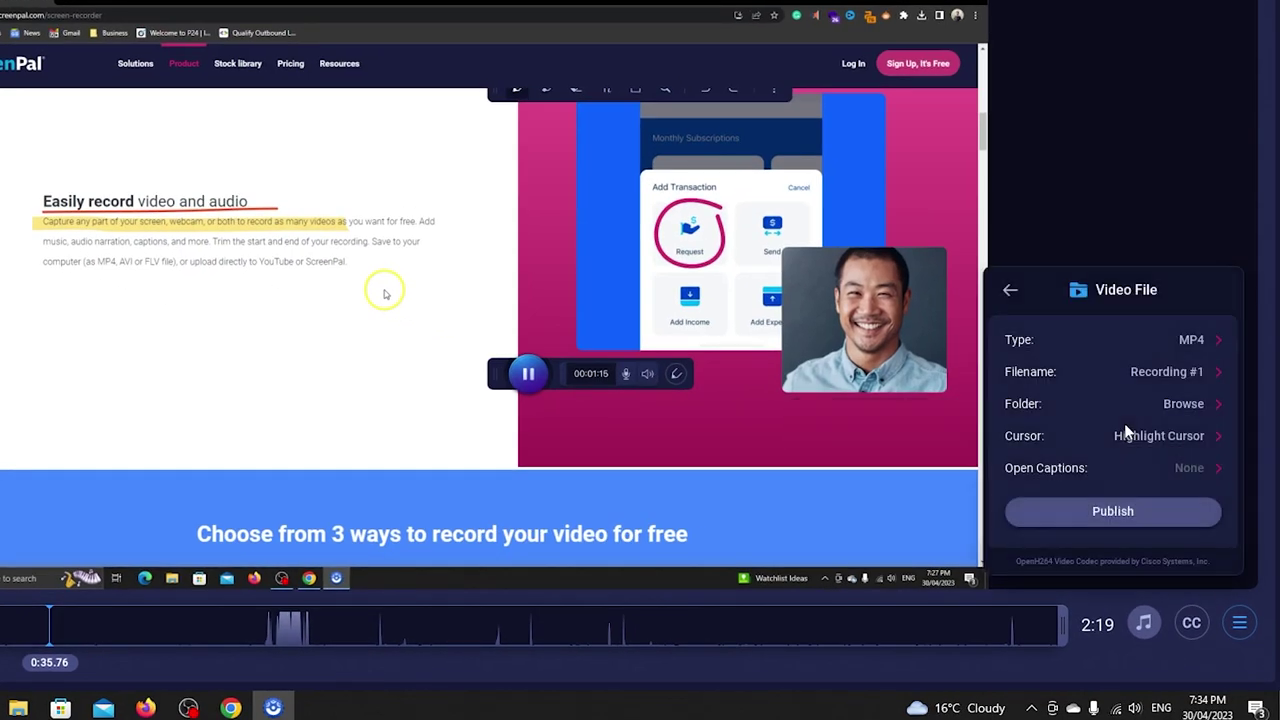
left_click(1166, 348)
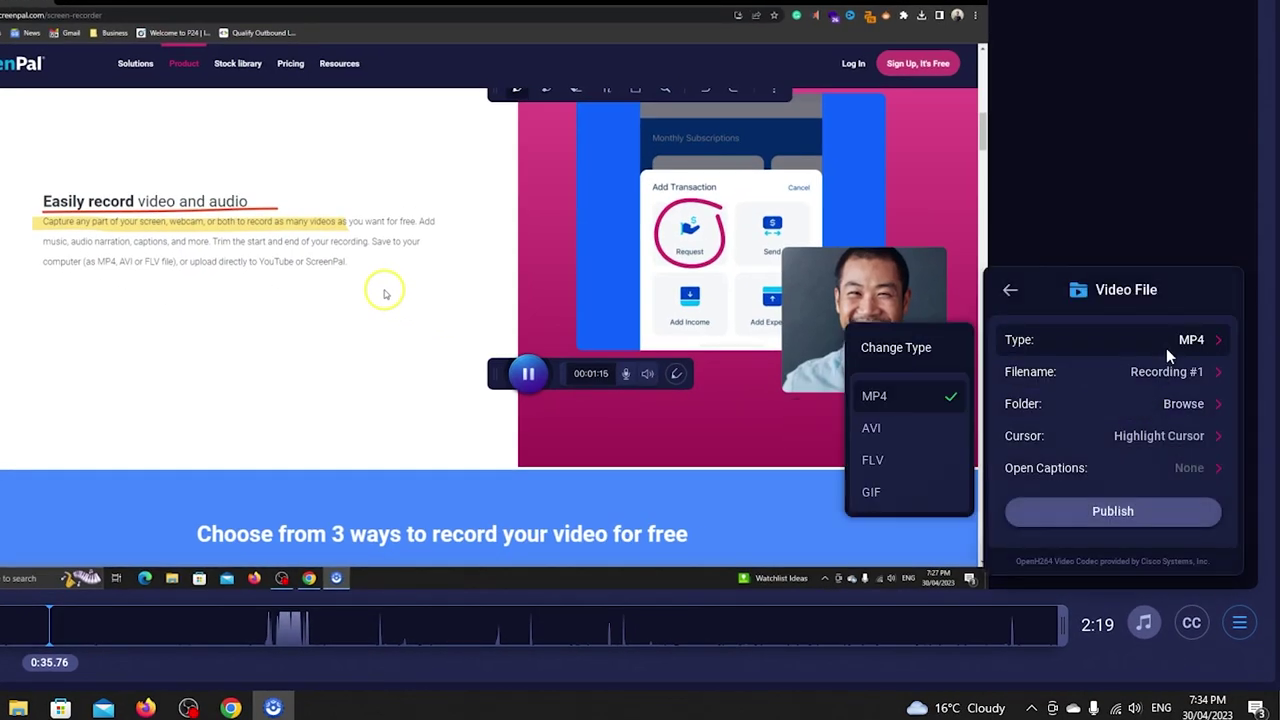
left_click(1117, 374)
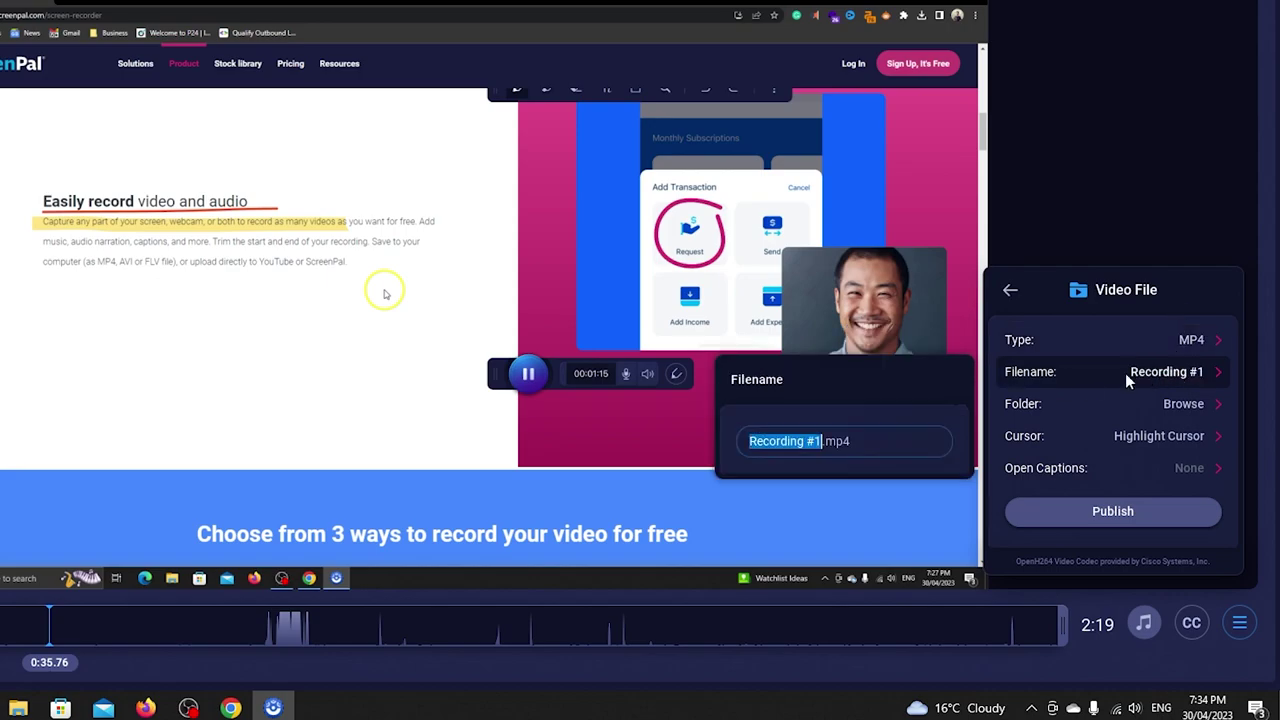
type("My First Recording")
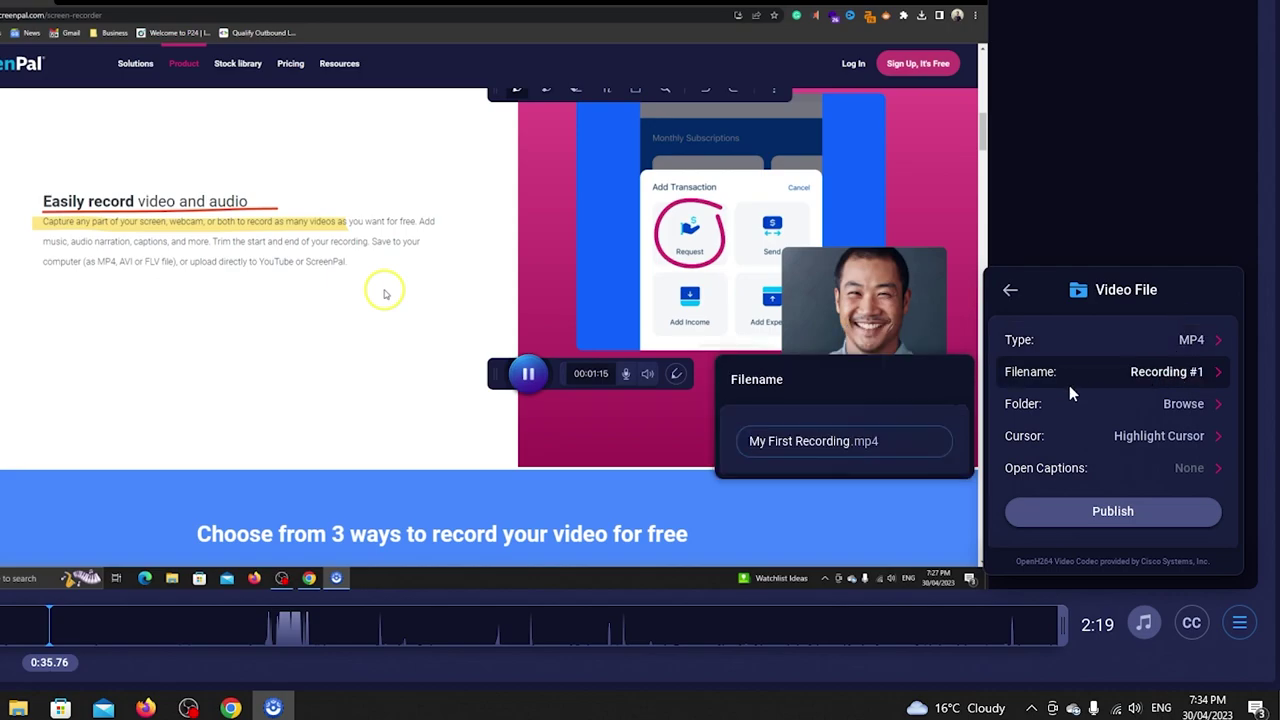
left_click(1162, 408)
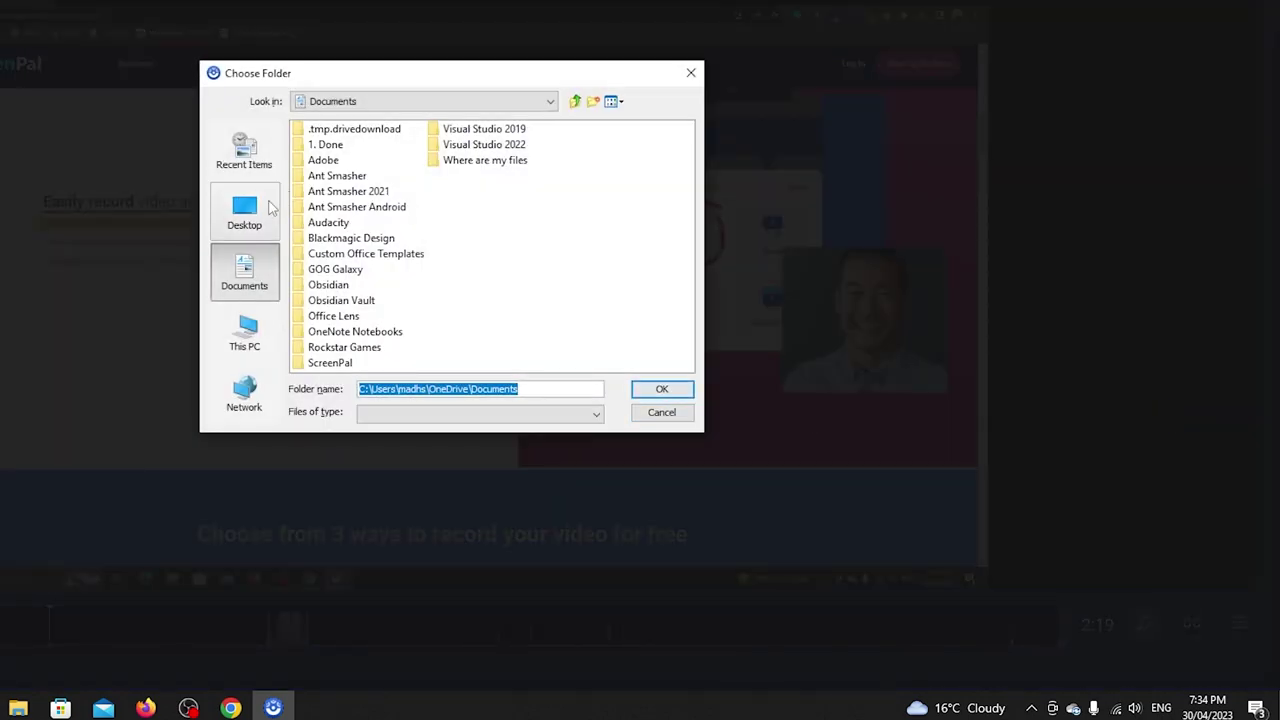
left_click(244, 210)
left_click(664, 388)
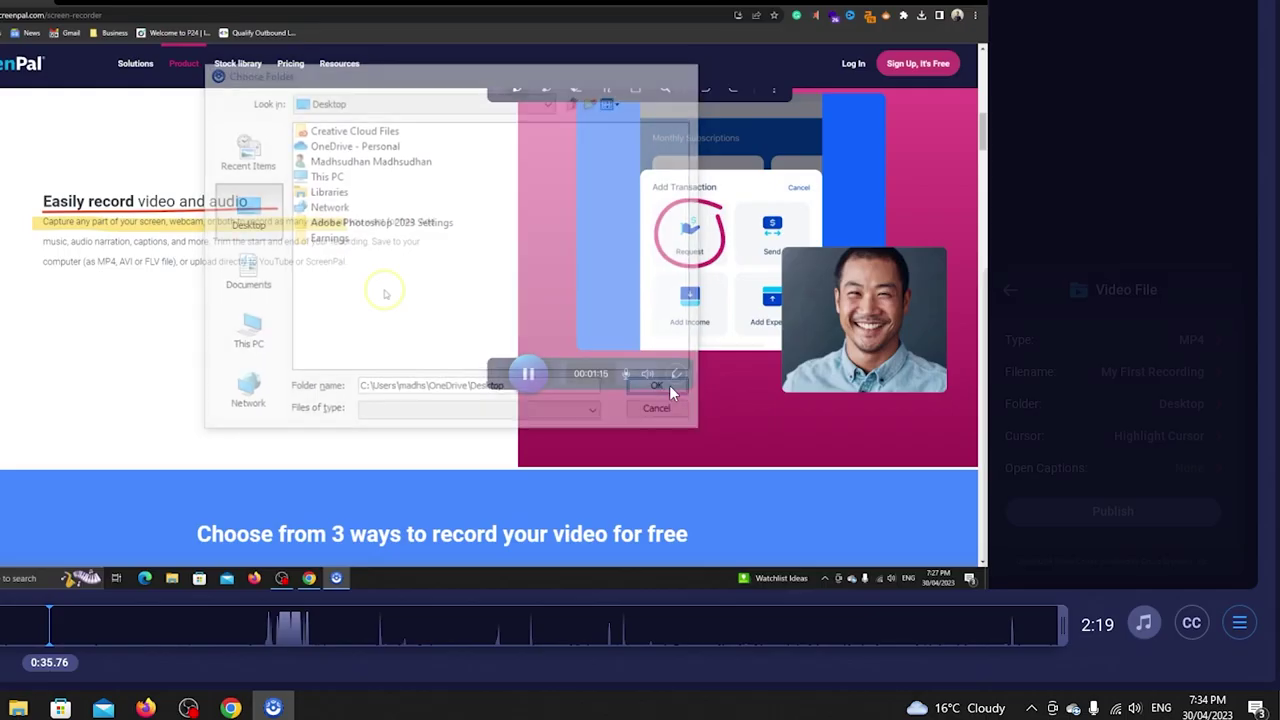
- Set the cursor to Highlight Cursor, publish the video, and open it from the desktop
left_click(1170, 436)
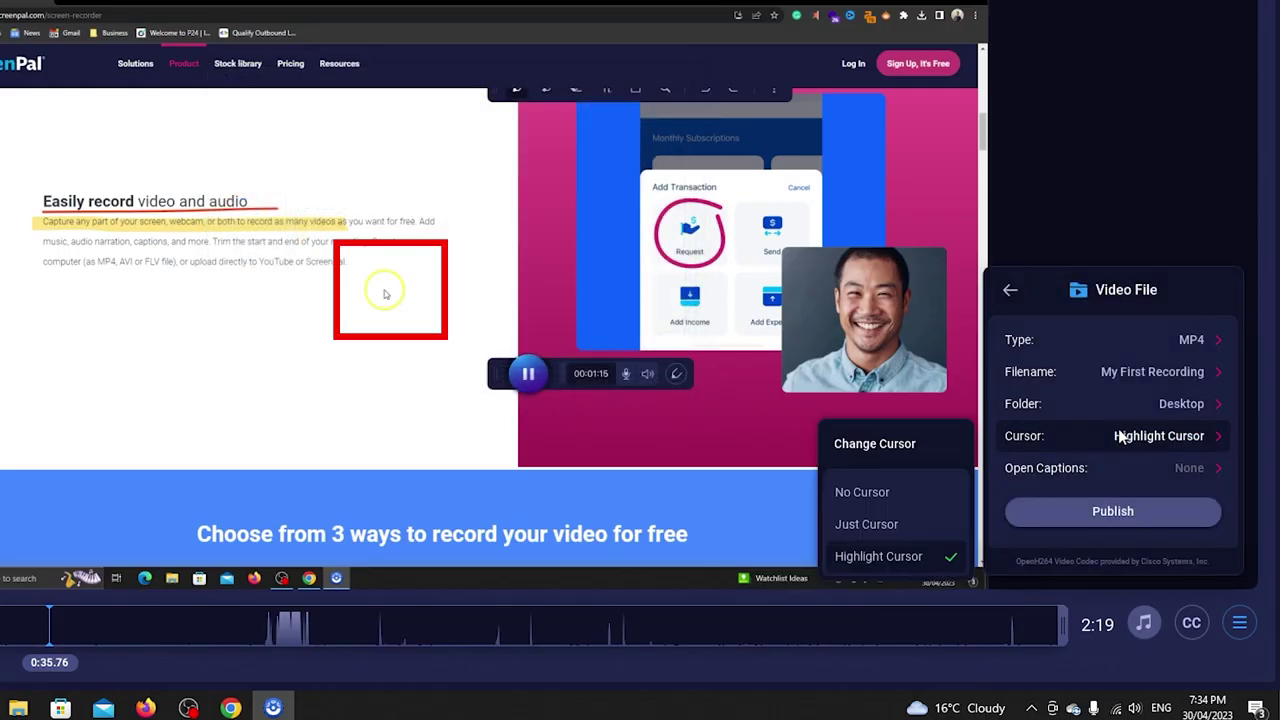
left_click(885, 486)
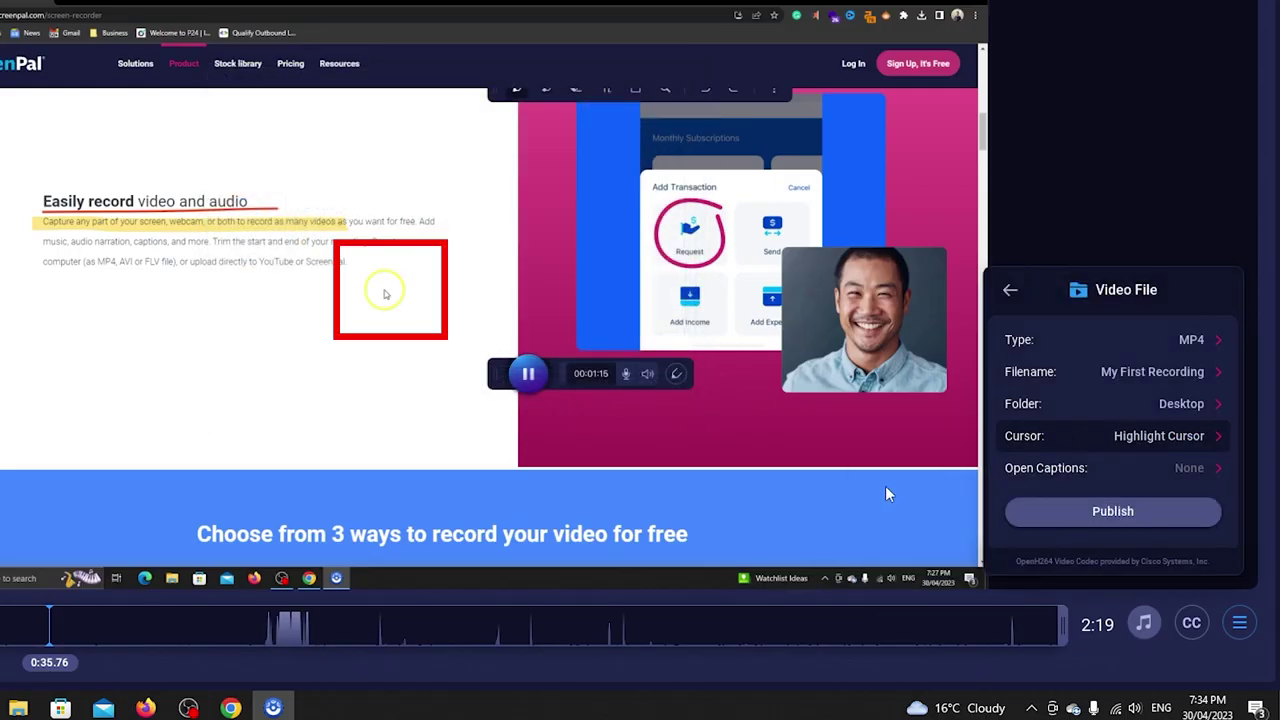
left_click(1185, 448)
left_click(934, 522)
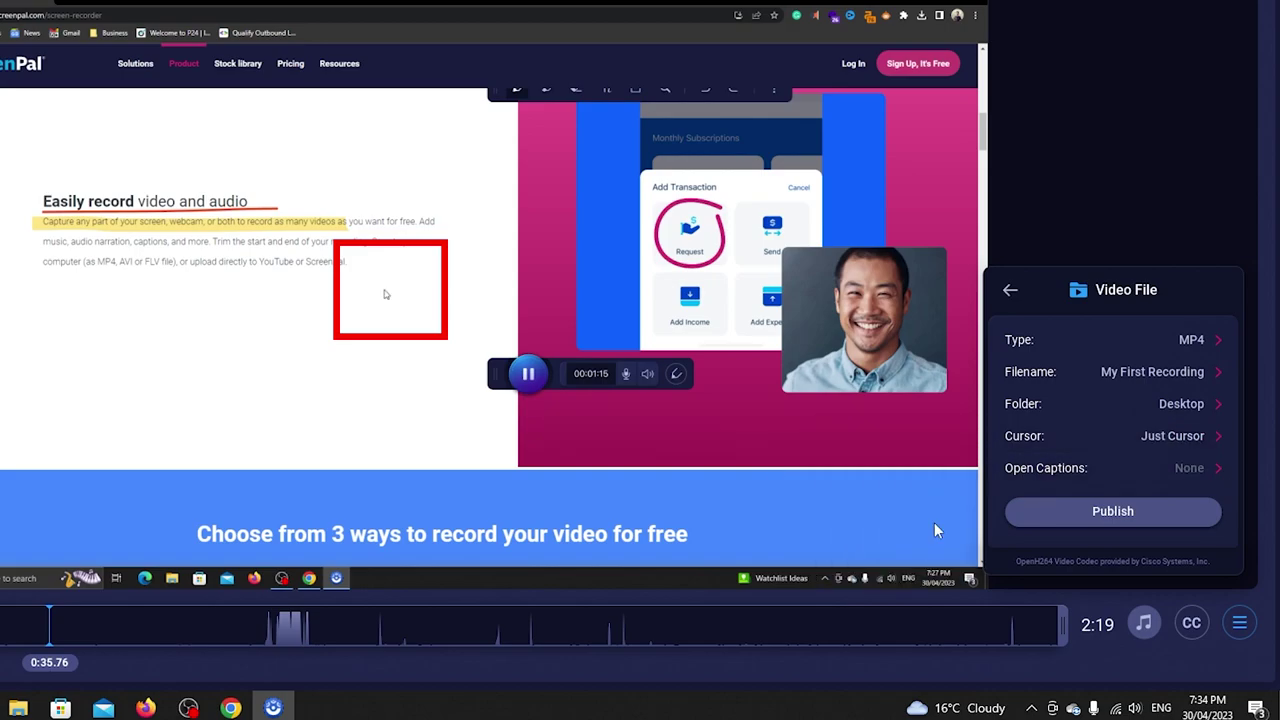
left_click(1176, 436)
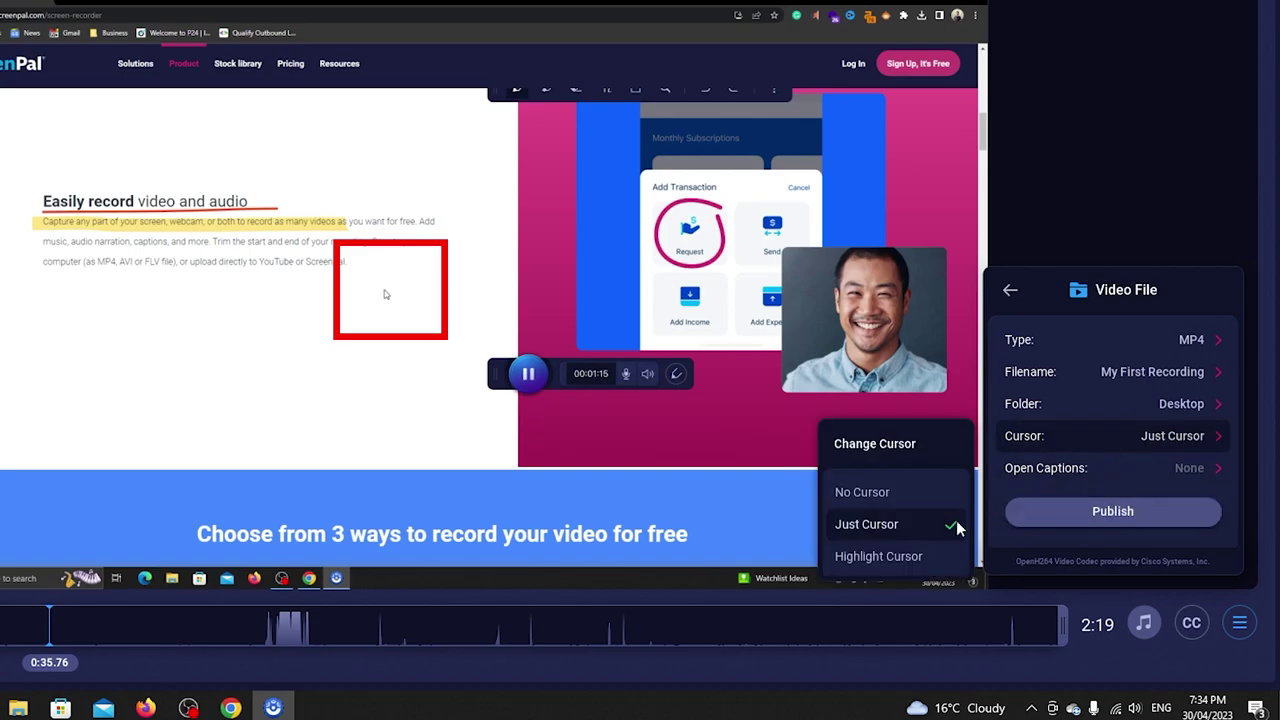
left_click(913, 549)
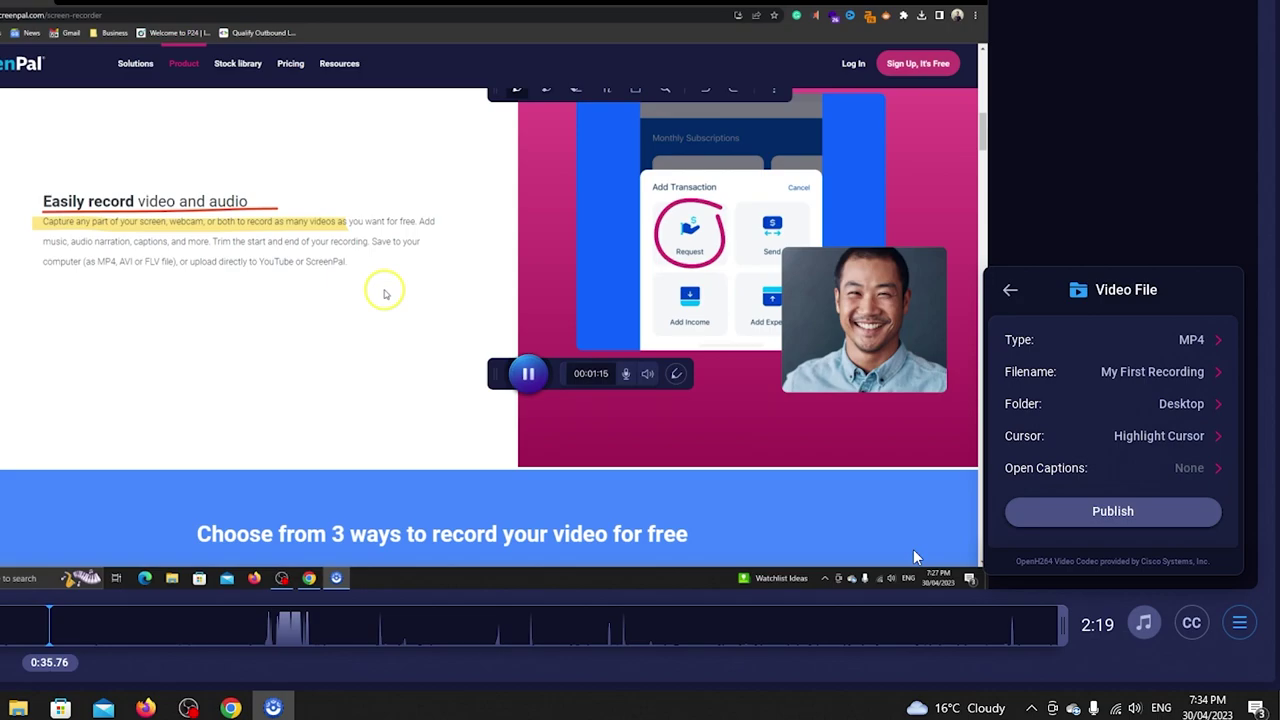
left_click(1160, 510)
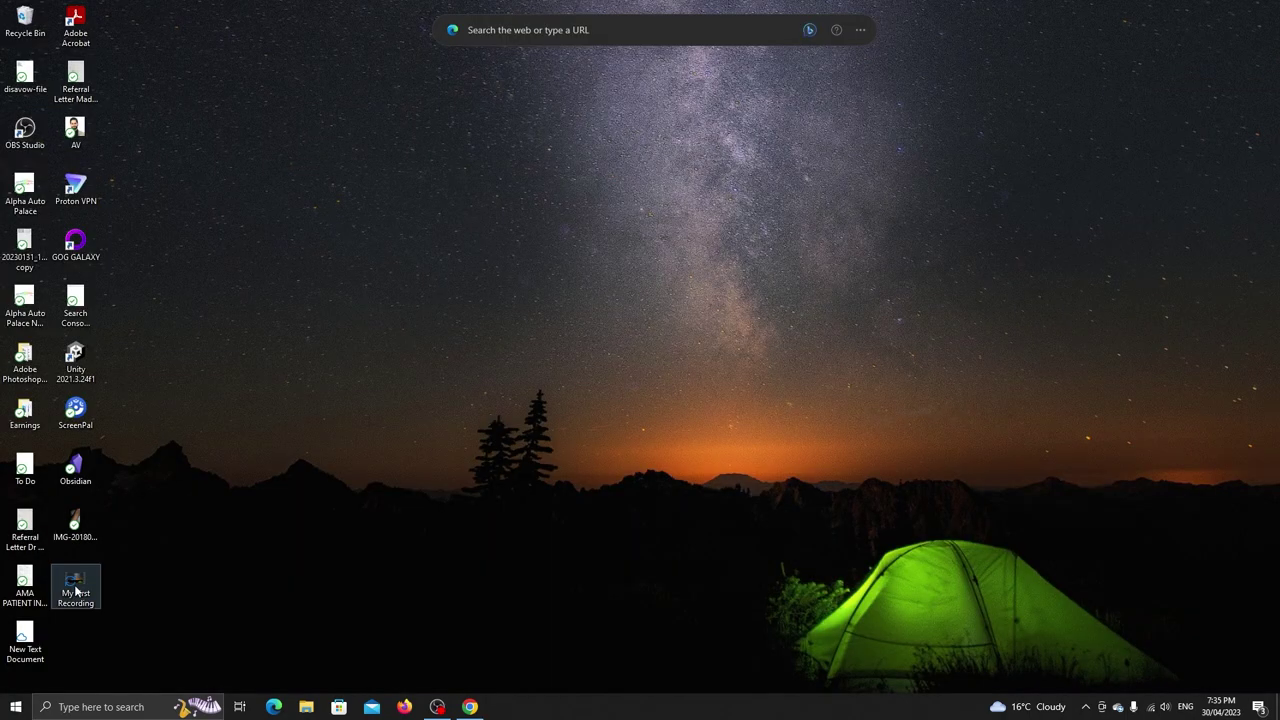
double_click(78, 592)
- Play the recording fullscreen and skim to 00:51 and about 01:29 to check the annotations
scroll(624, 480, "down", 1)
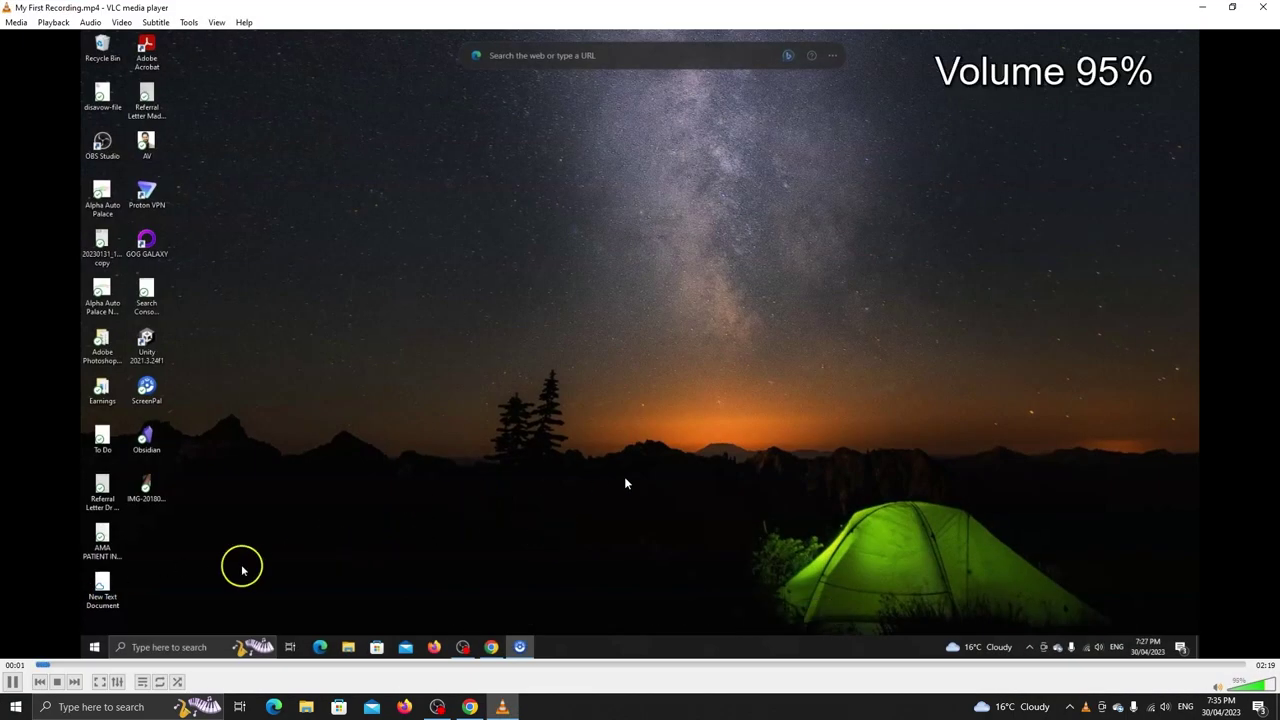
double_click(624, 480)
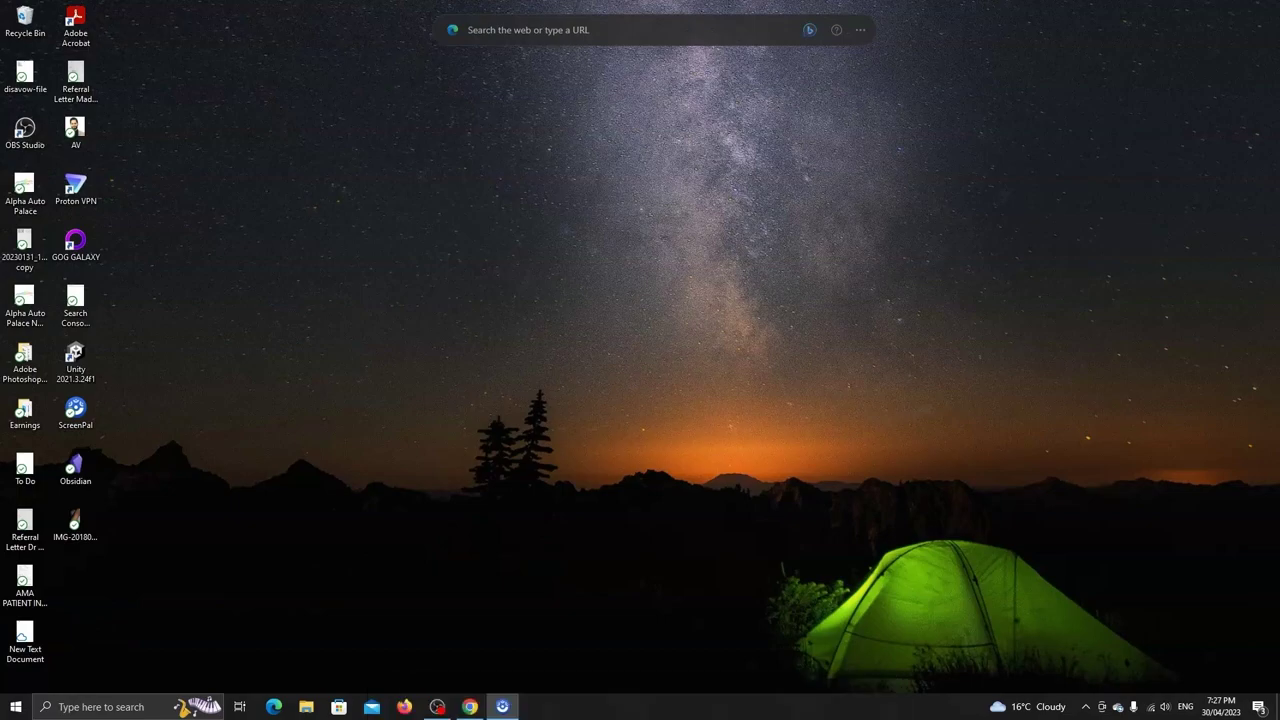
scroll(457, 520, "down", 5)
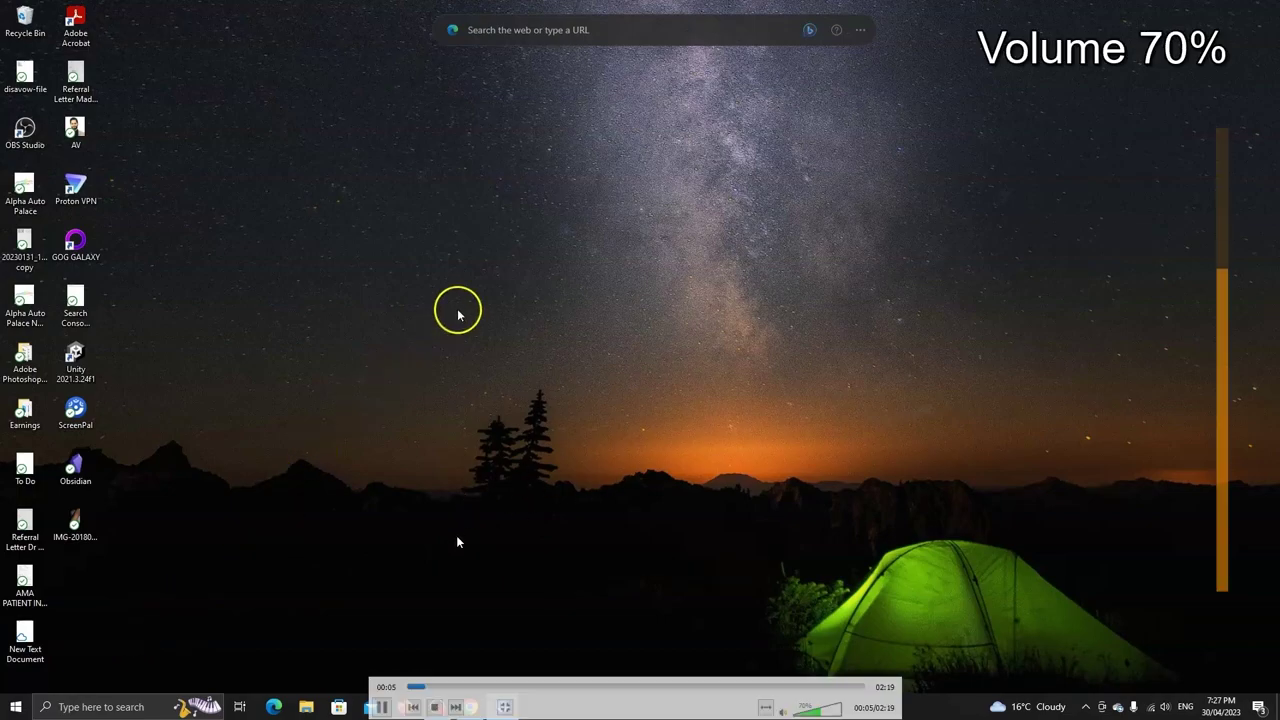
left_click(510, 687)
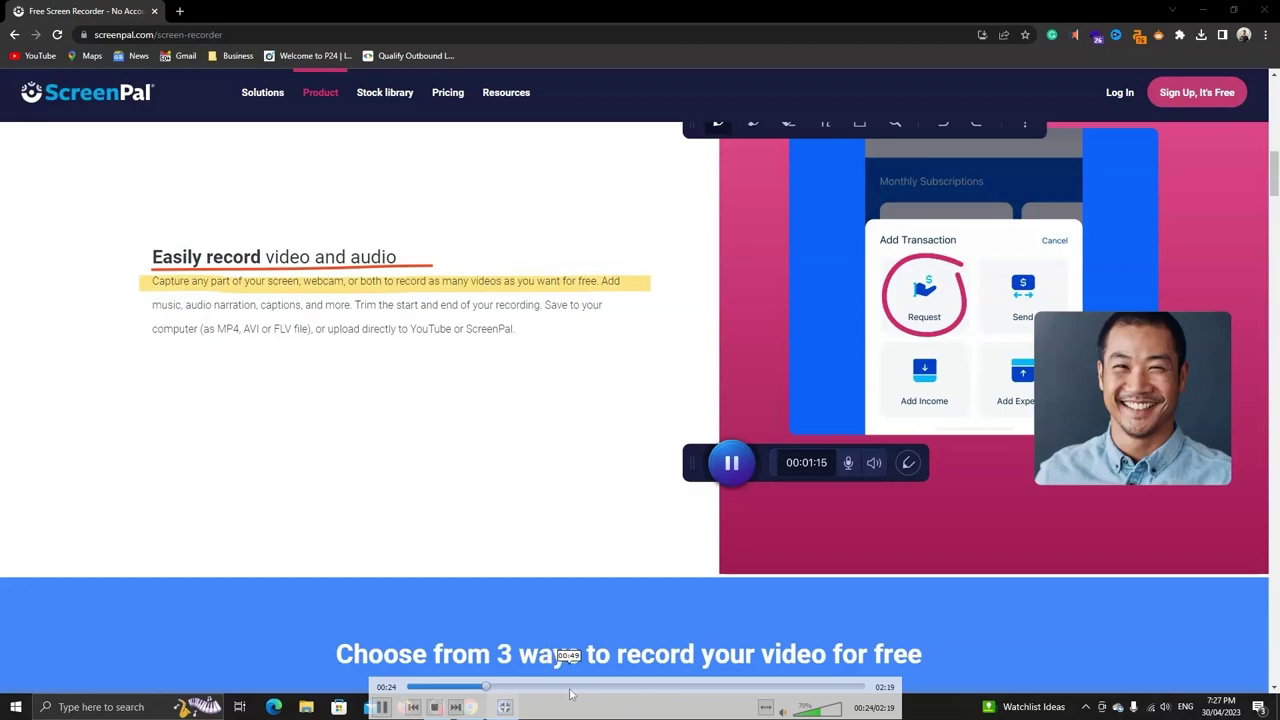
left_click(577, 687)
left_click(700, 687)
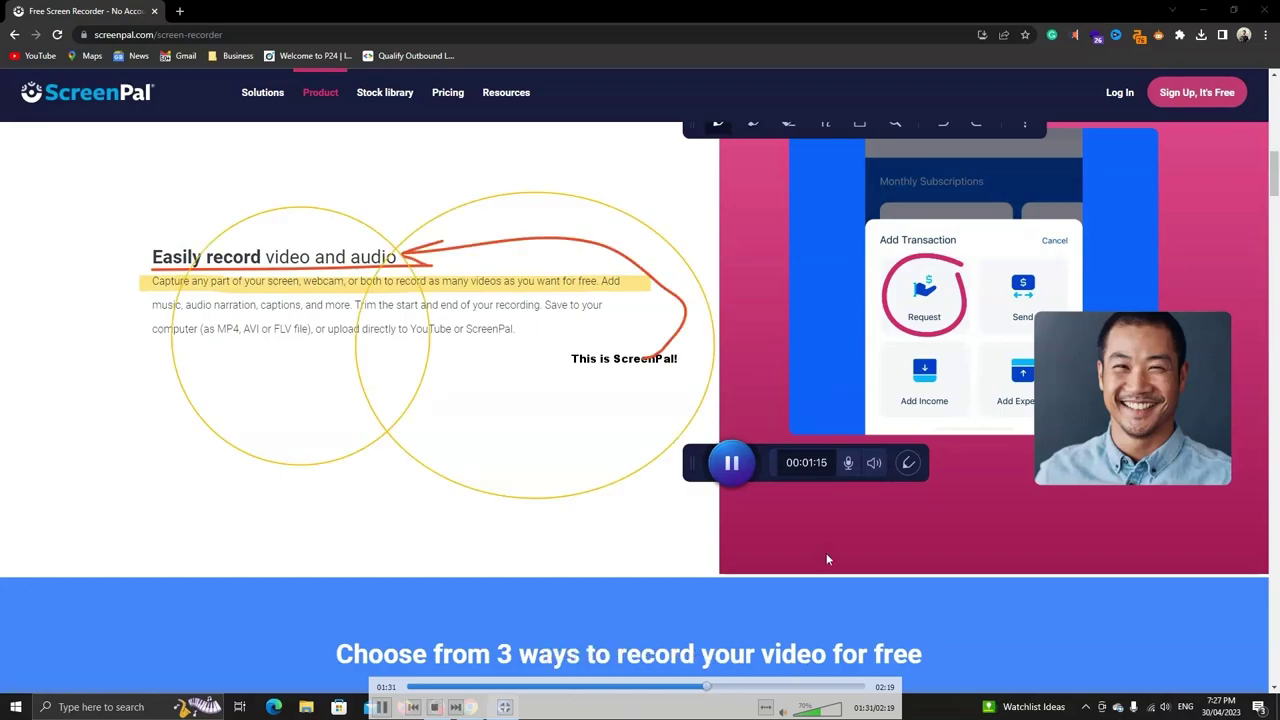
- In the windowed player, skim to 01:47 and 02:13, restart from the beginning, and raise volume to 90%
double_click(842, 515)
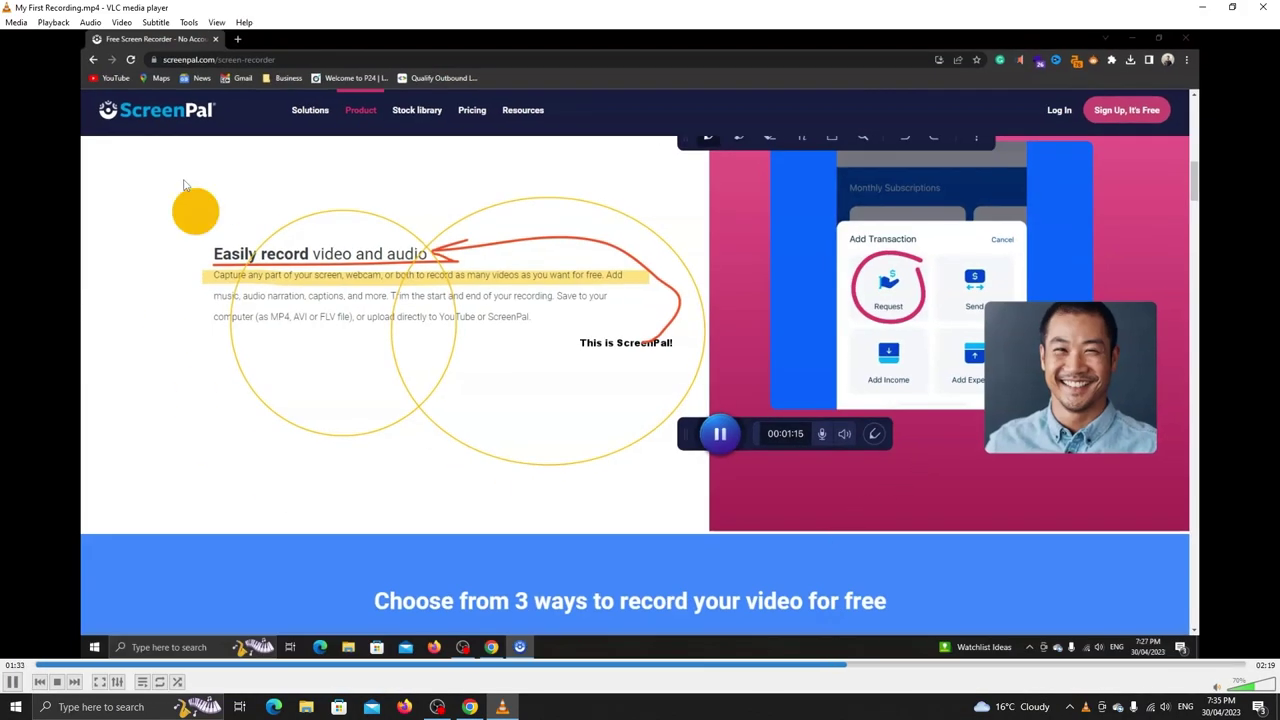
left_click(967, 665)
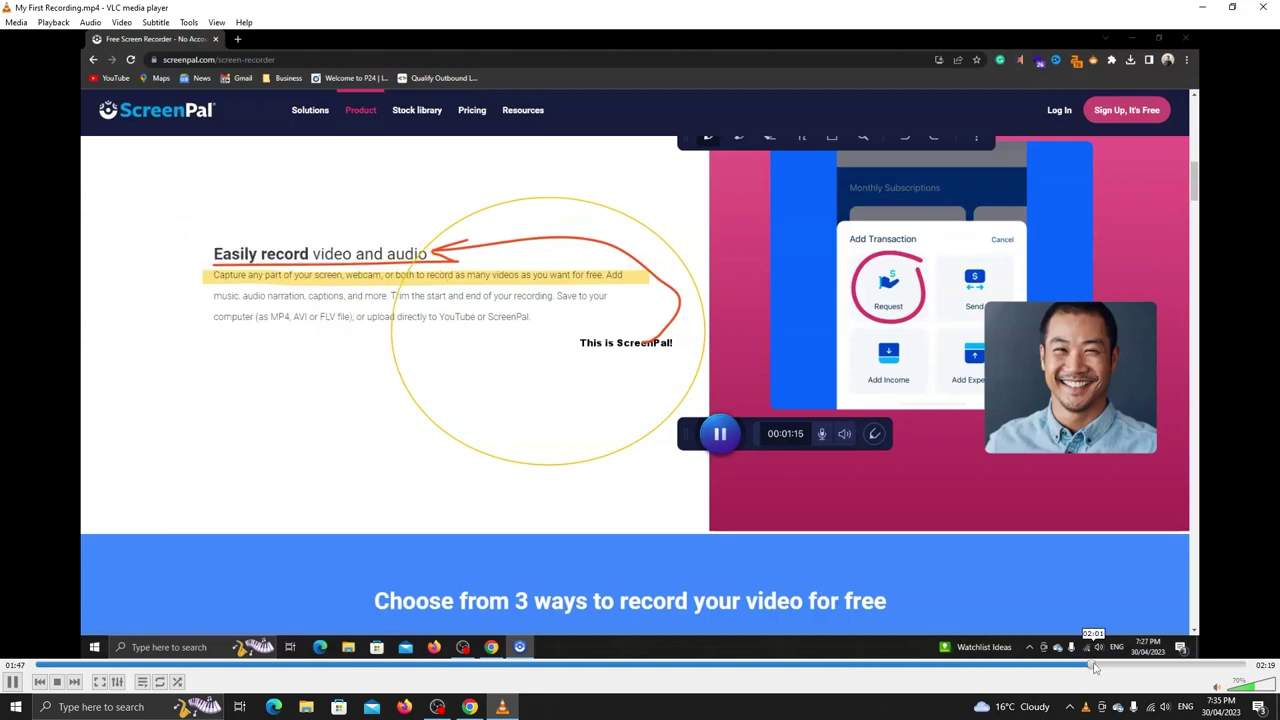
left_click(1201, 665)
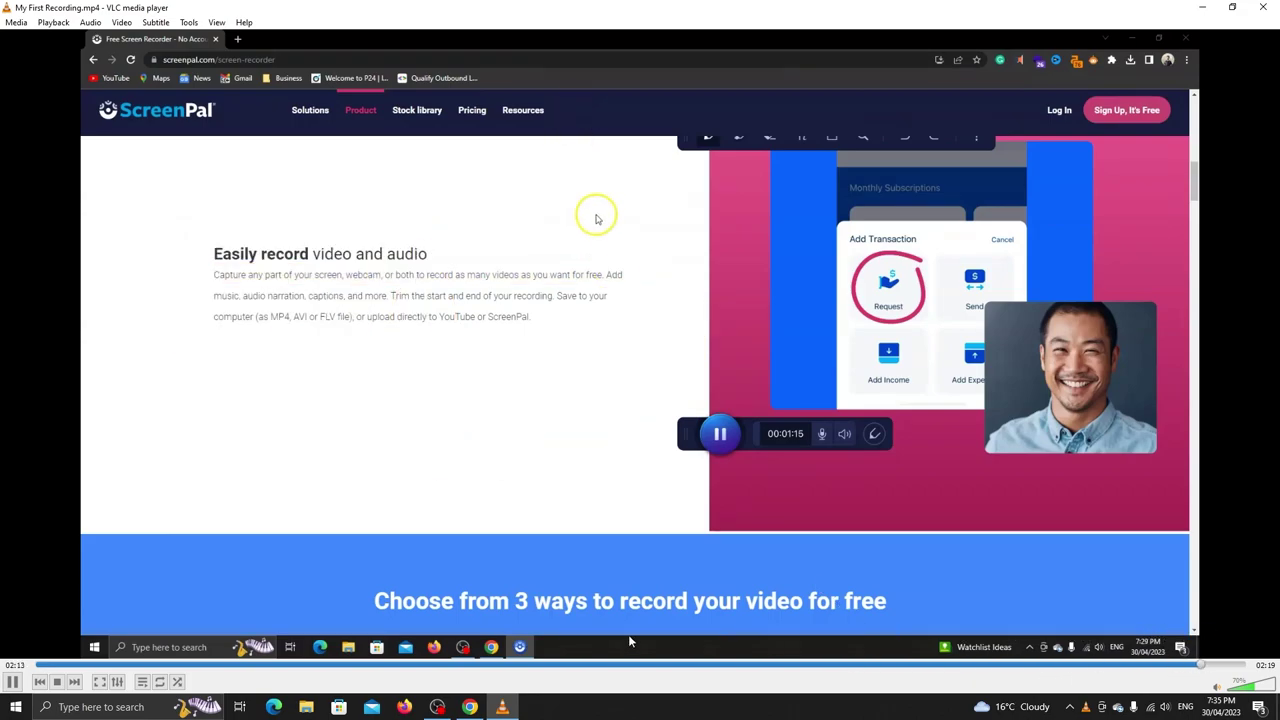
left_click(86, 665)
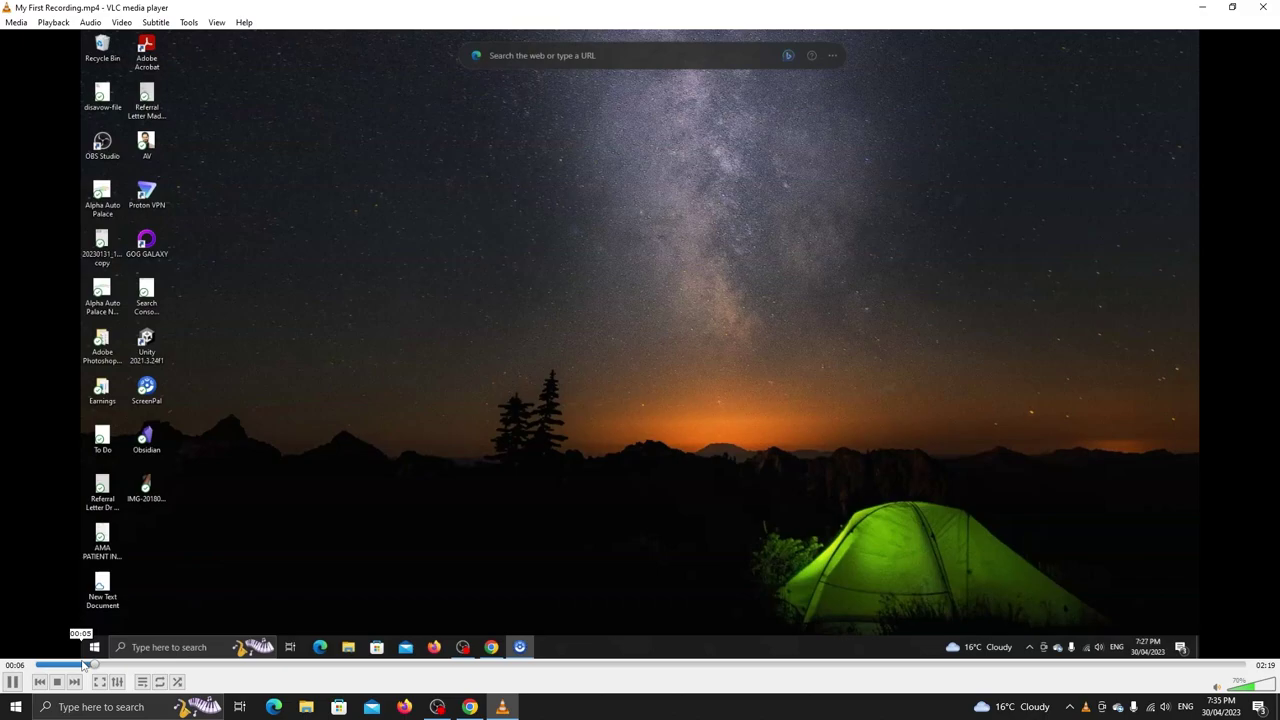
scroll(510, 503, "up", 4)
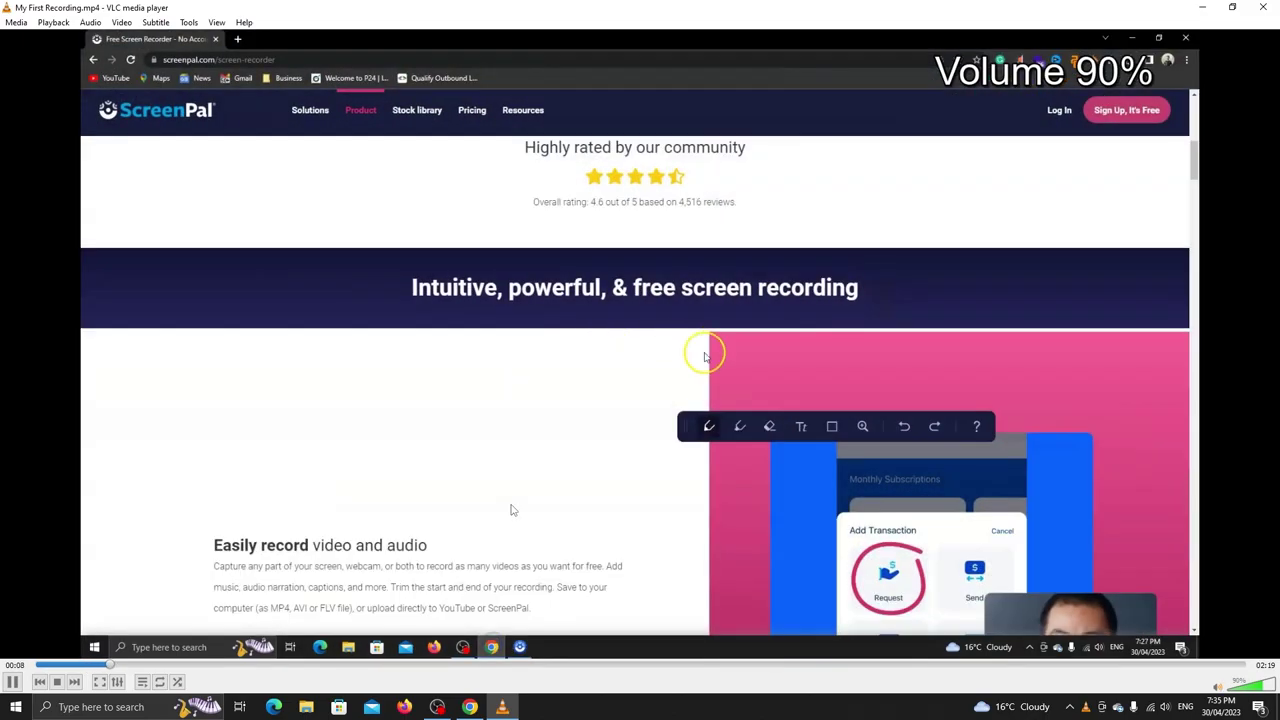